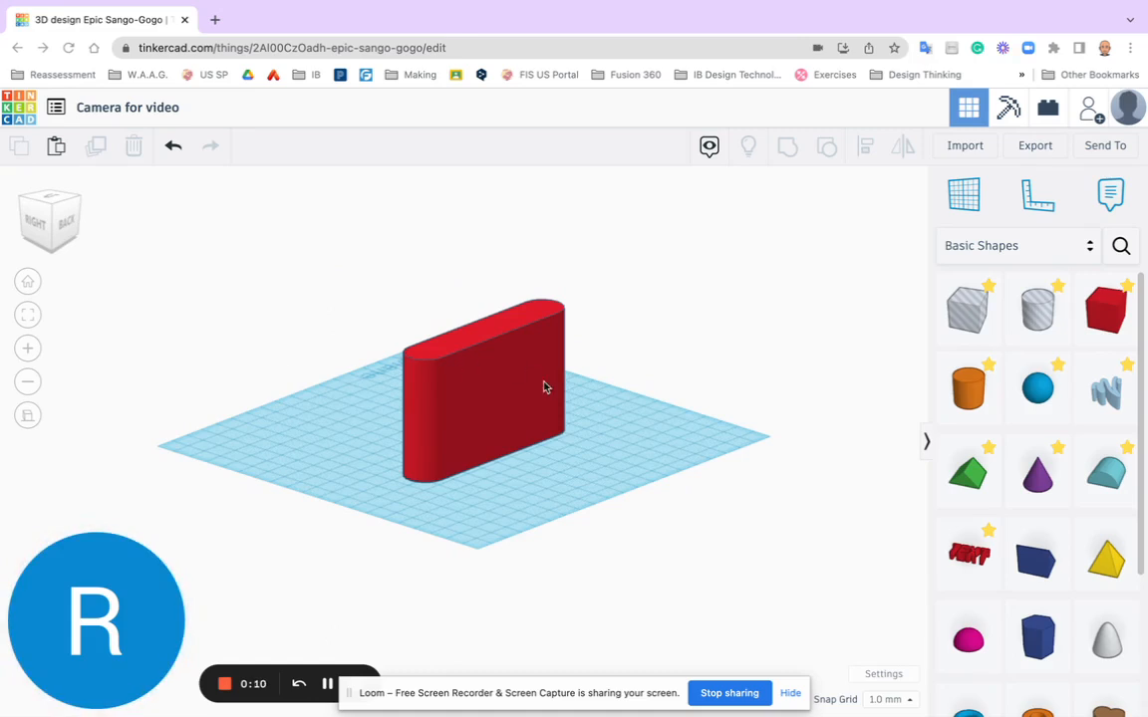
Place the workplane on the broad back face of the red camera body.
right_drag(494, 390, 472, 181)
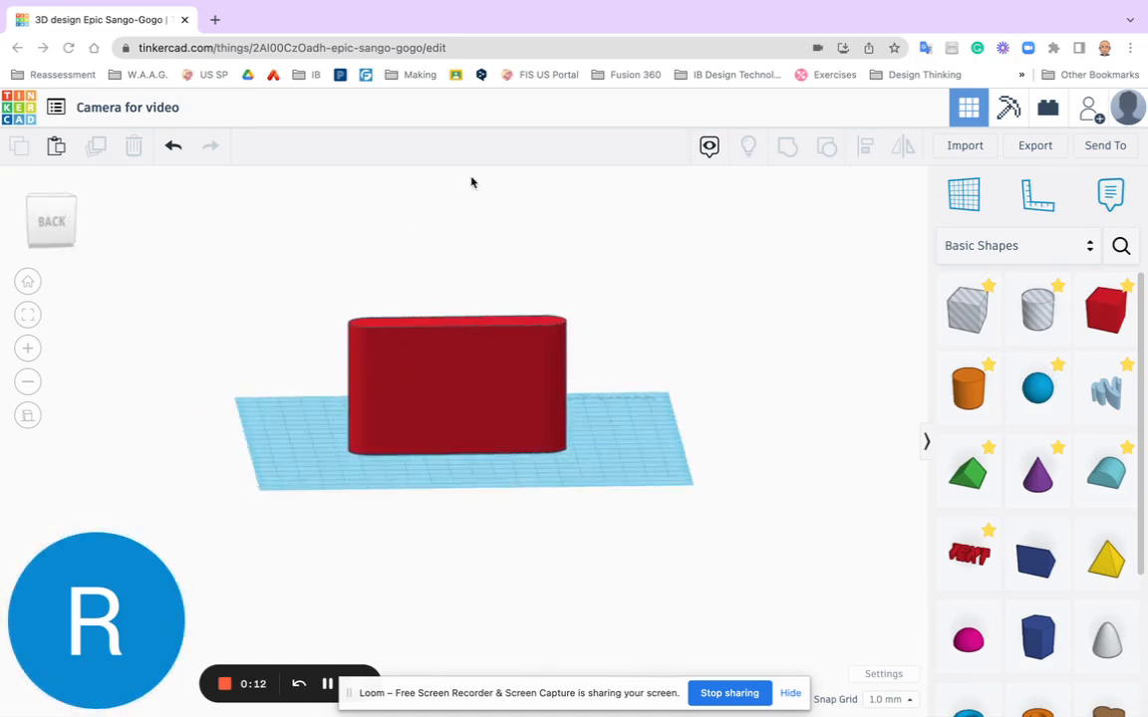
click(967, 199)
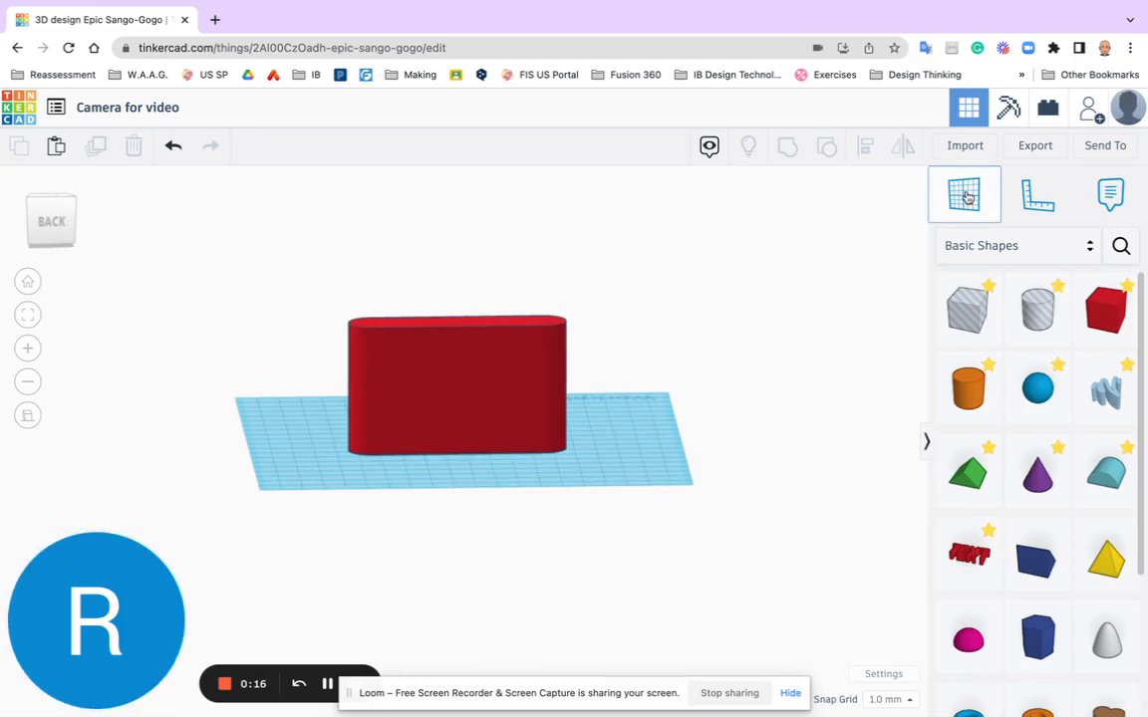
click(470, 375)
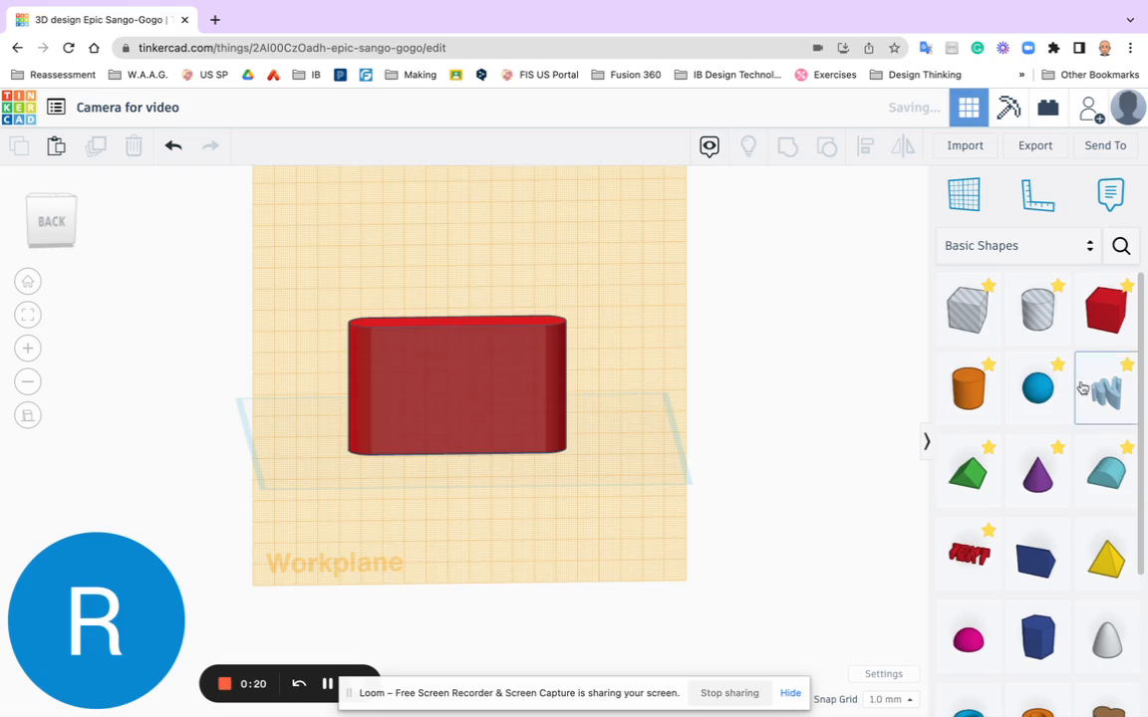
Add a solid box near the middle of the camera body's back face.
drag(1080, 331, 440, 385)
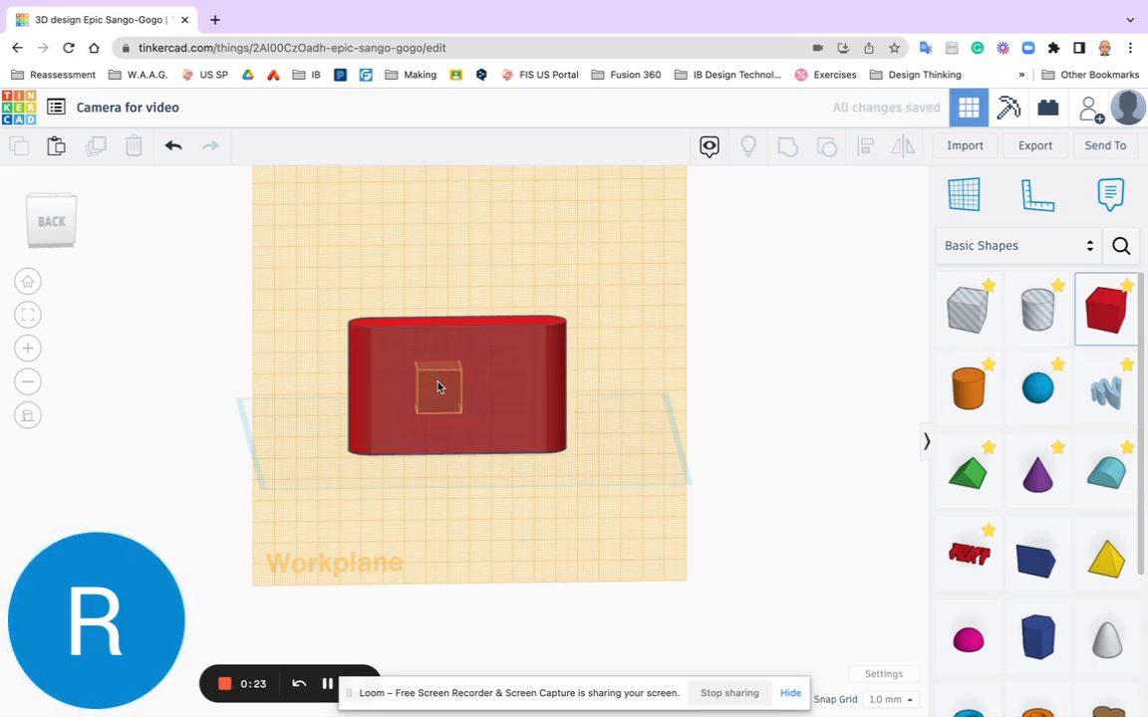
scroll(464, 406, up, 1)
scroll(463, 405, up, 5)
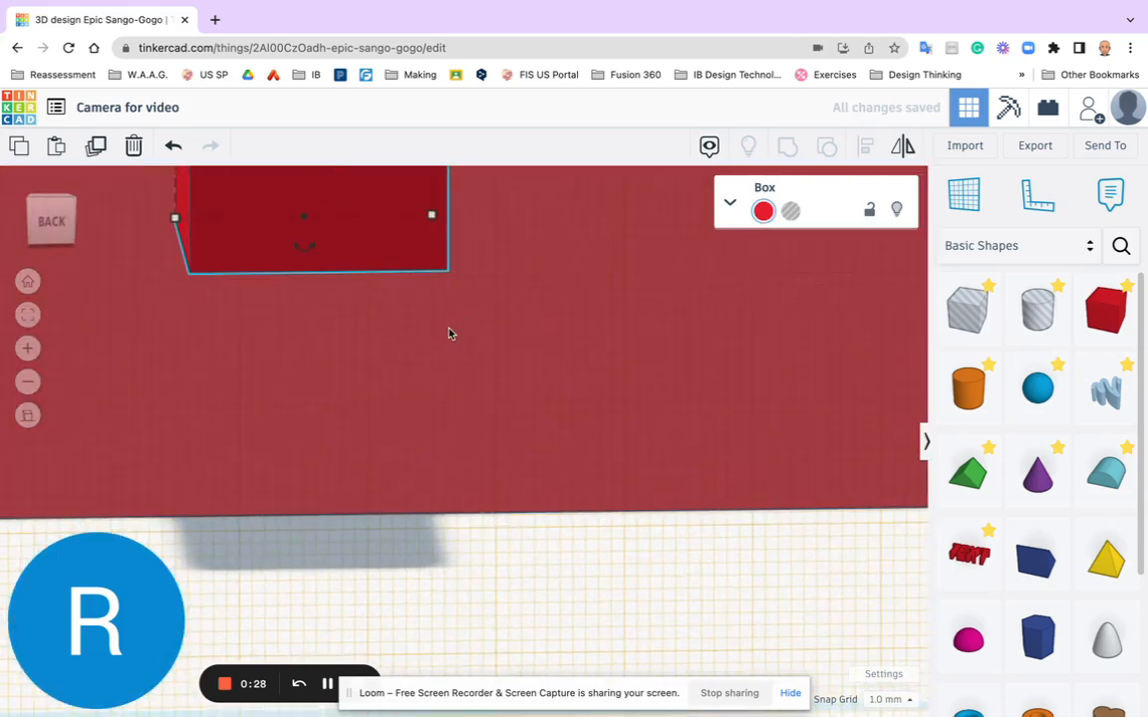
scroll(449, 334, down, 3)
scroll(448, 333, down, 5)
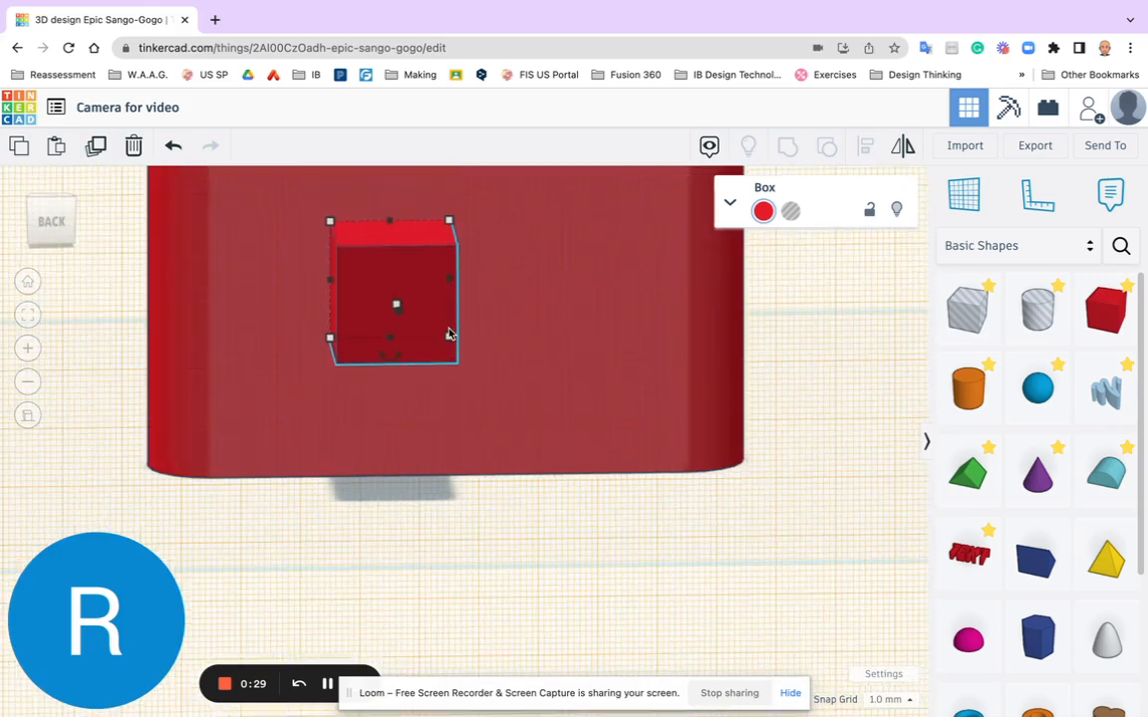
scroll(453, 394, down, 2)
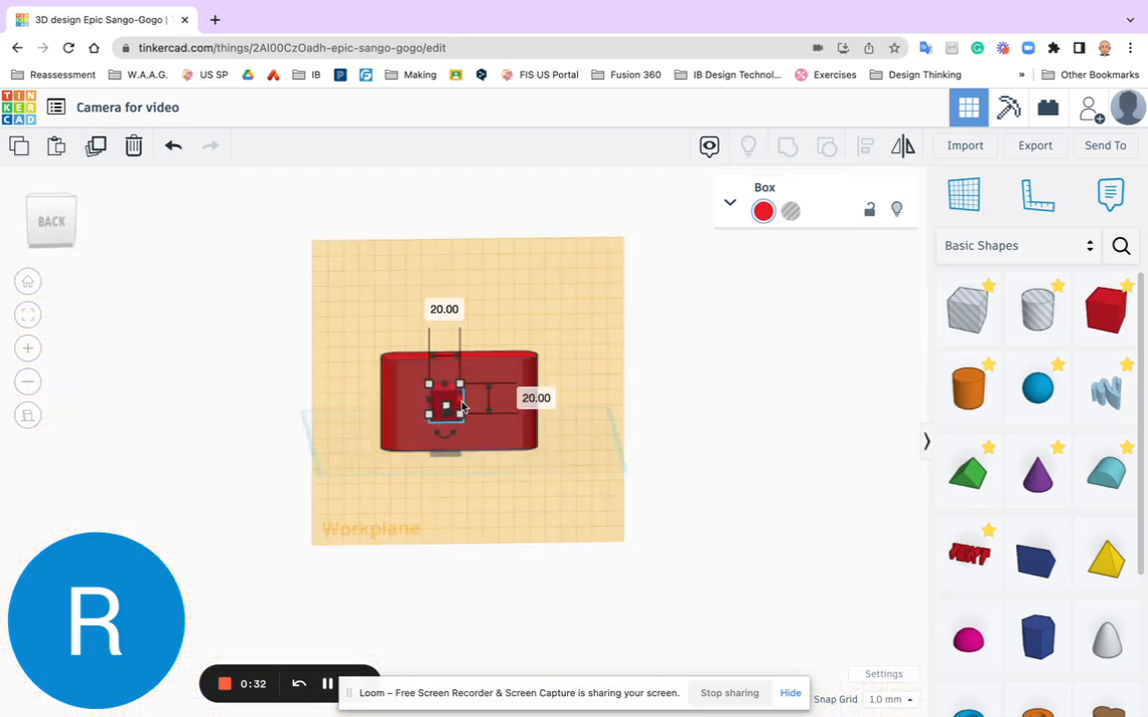
scroll(459, 400, up, 5)
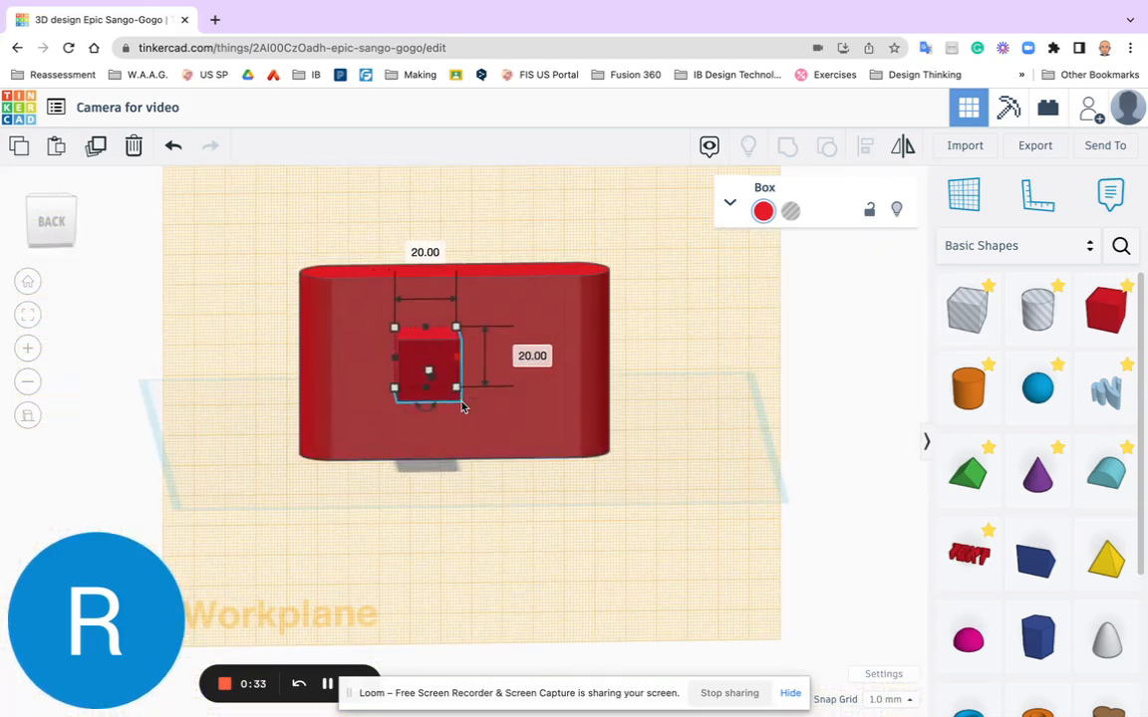
Resize the box on the back face to 38 mm wide and 30 mm high.
drag(459, 395, 505, 417)
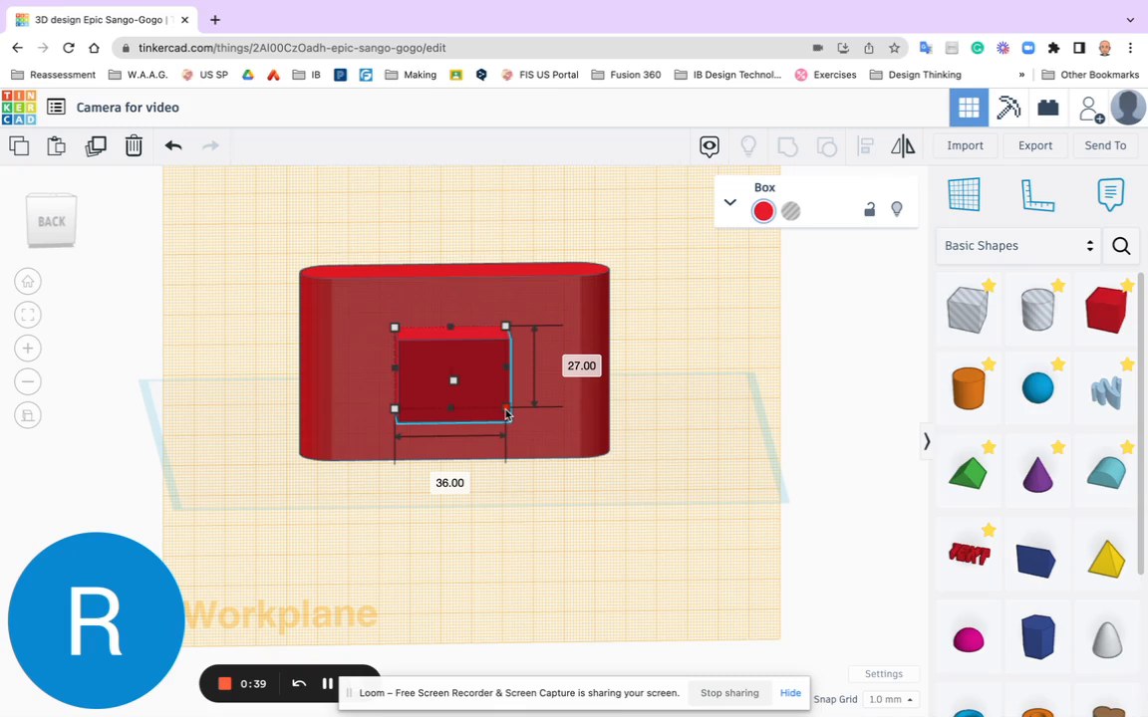
click(581, 366)
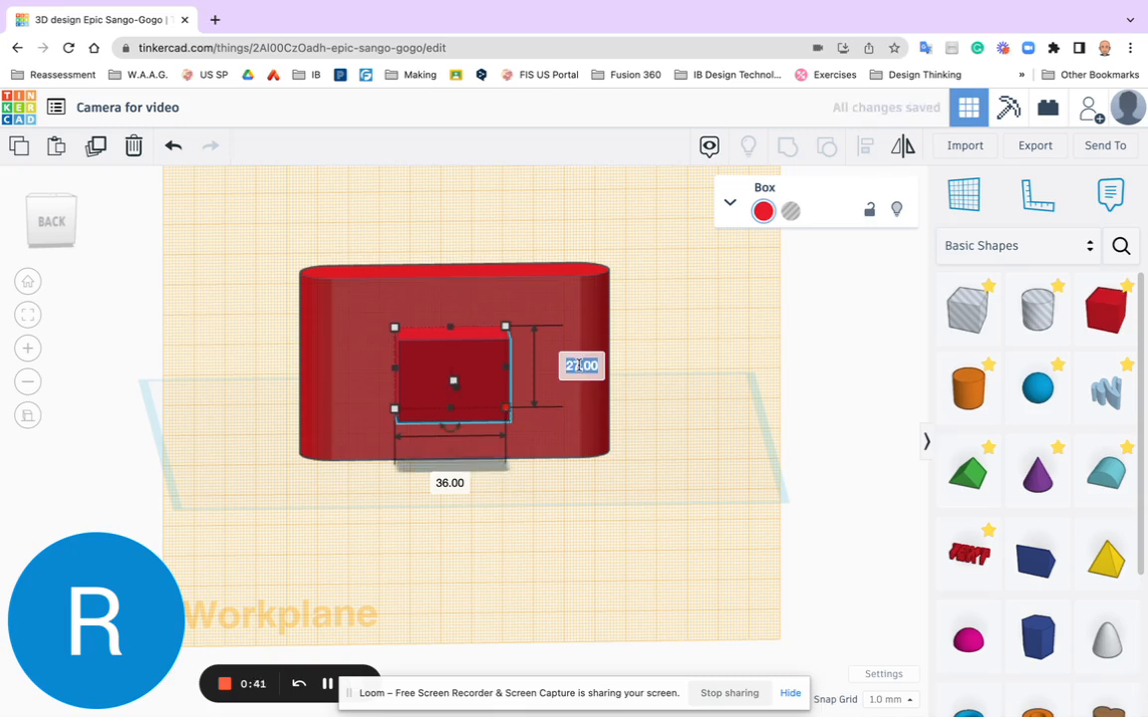
text(30)
key(Tab)
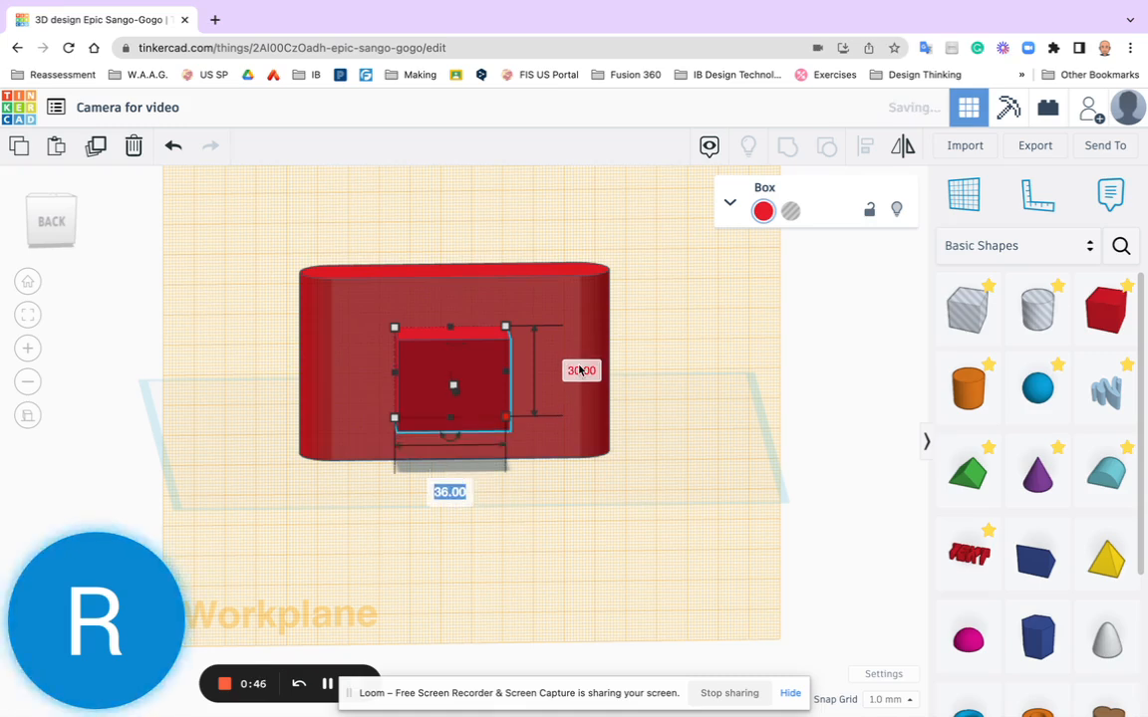
text(3)
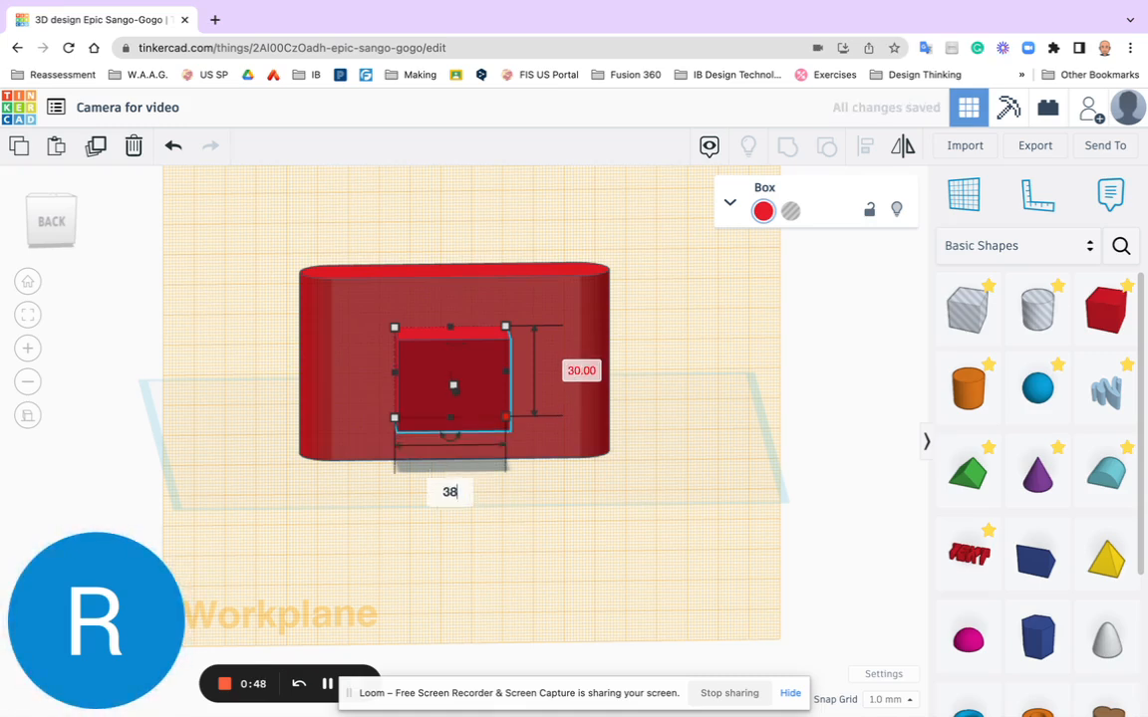
text(8)
key(Return)
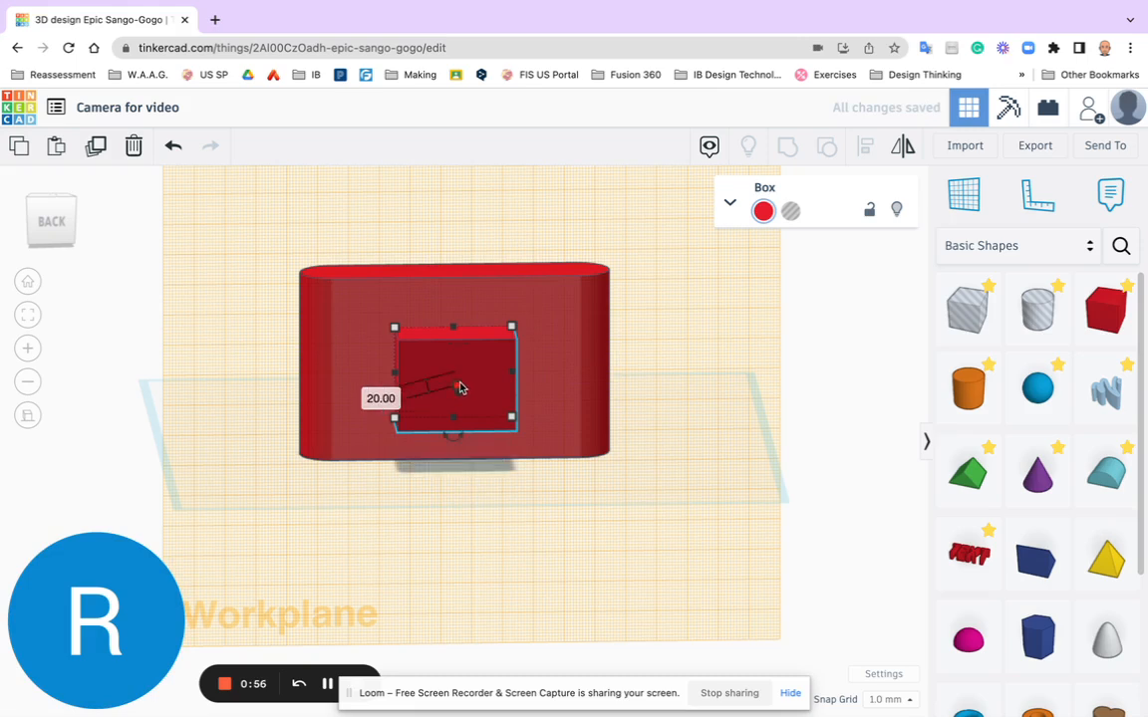
Set the box's thickness off the back face to 1 mm to form a thin screen panel.
click(380, 398)
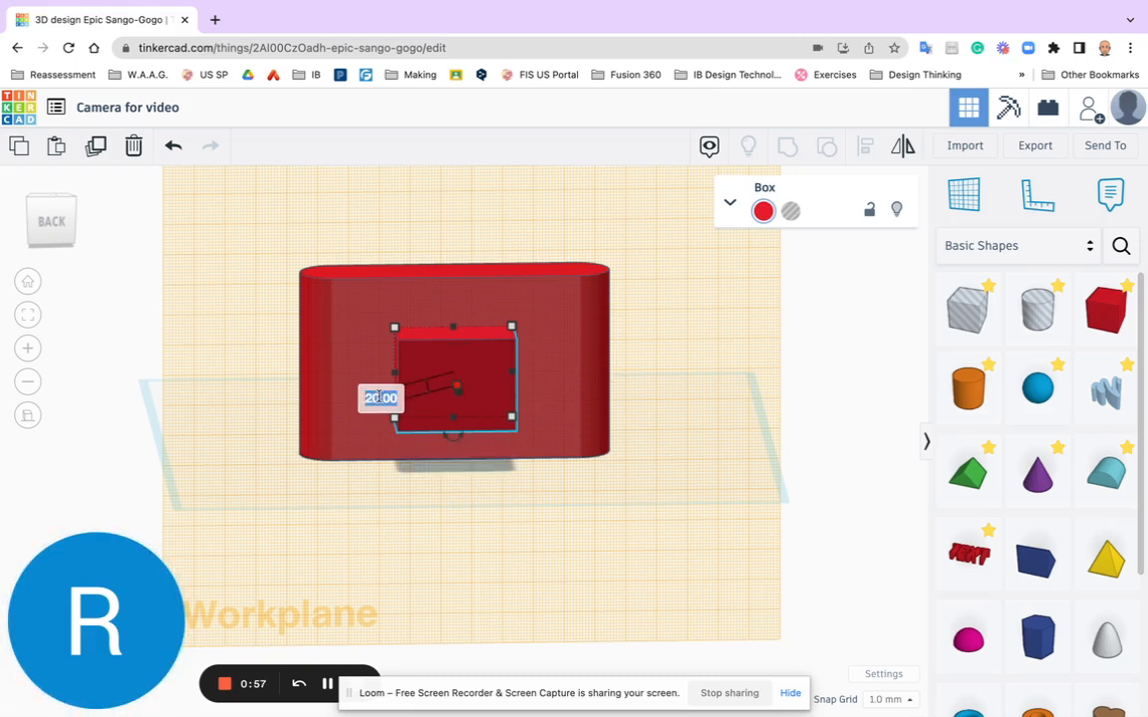
text(1)
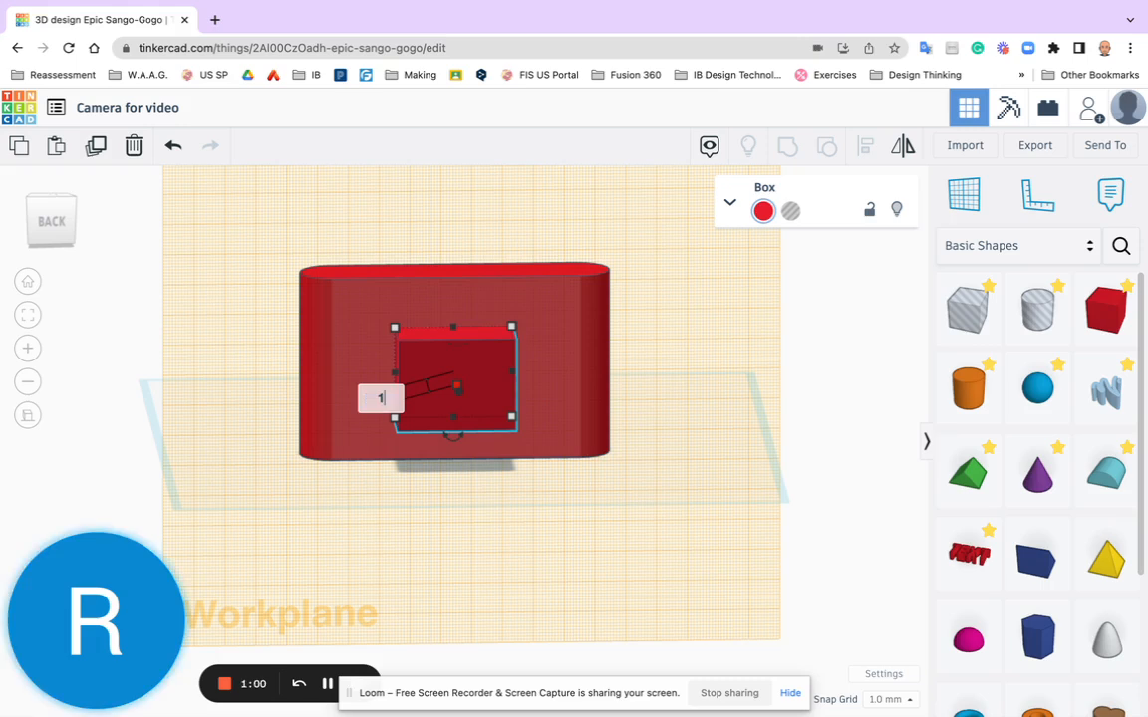
key(Return)
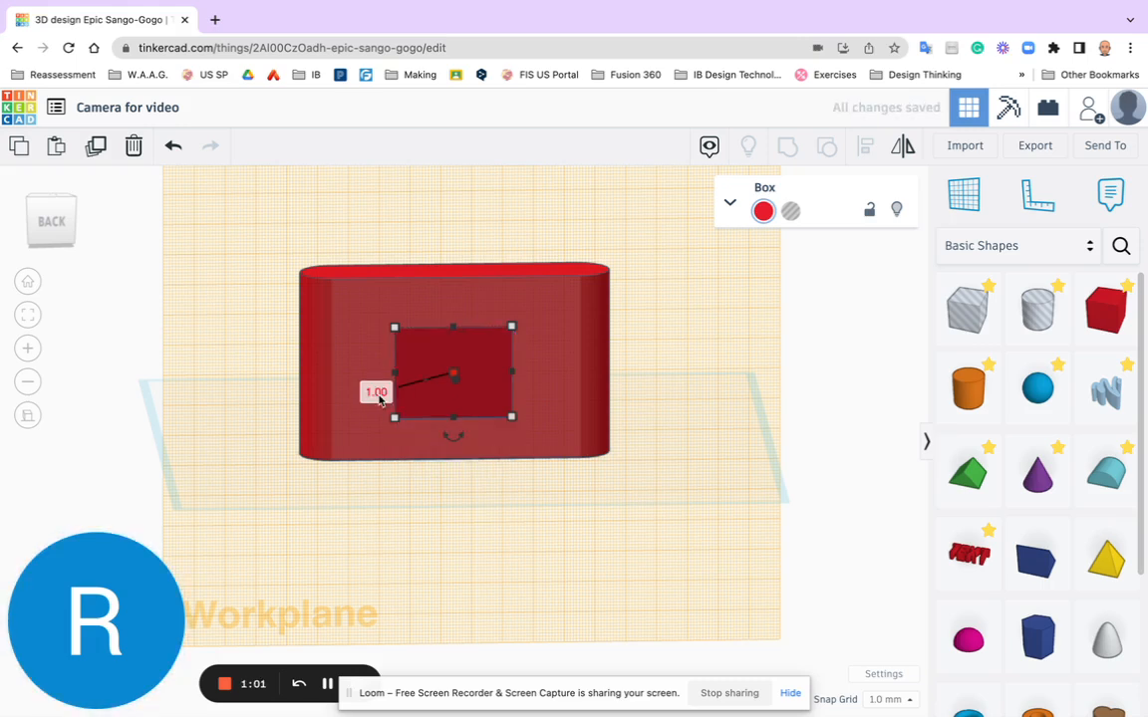
Slide the thin screen panel sideways along the back face toward the camera body's Right side.
click(469, 211)
right_drag(468, 211, 562, 221)
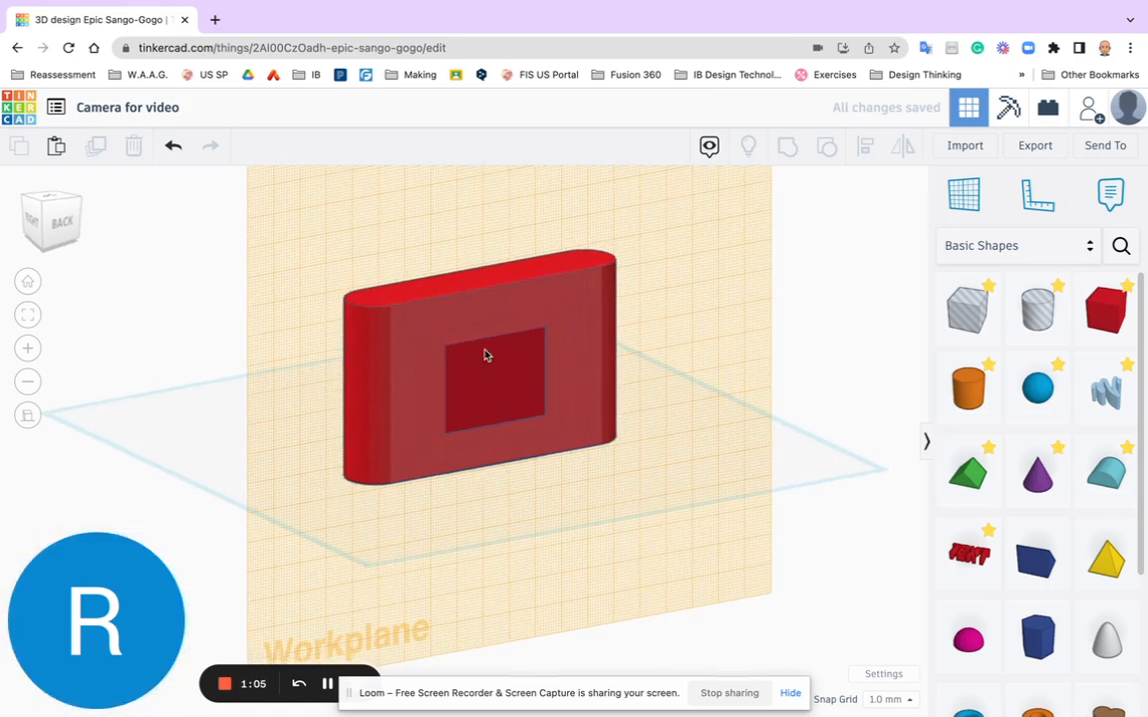
mouse_move(454, 360)
mouse_down()
mouse_move(438, 356)
mouse_move(451, 362)
mouse_up()
click(843, 327)
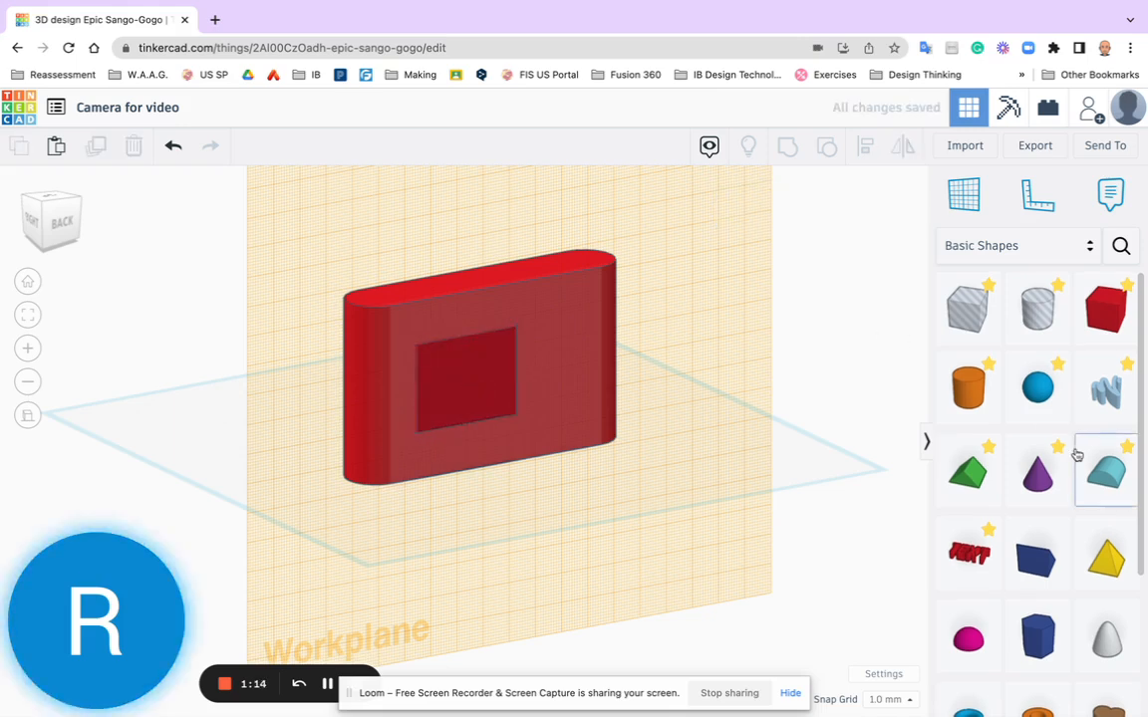
Add a Tube shape to the back face in the free area beside the screen panel.
scroll(1076, 455, down, 4)
scroll(1076, 457, up, 2)
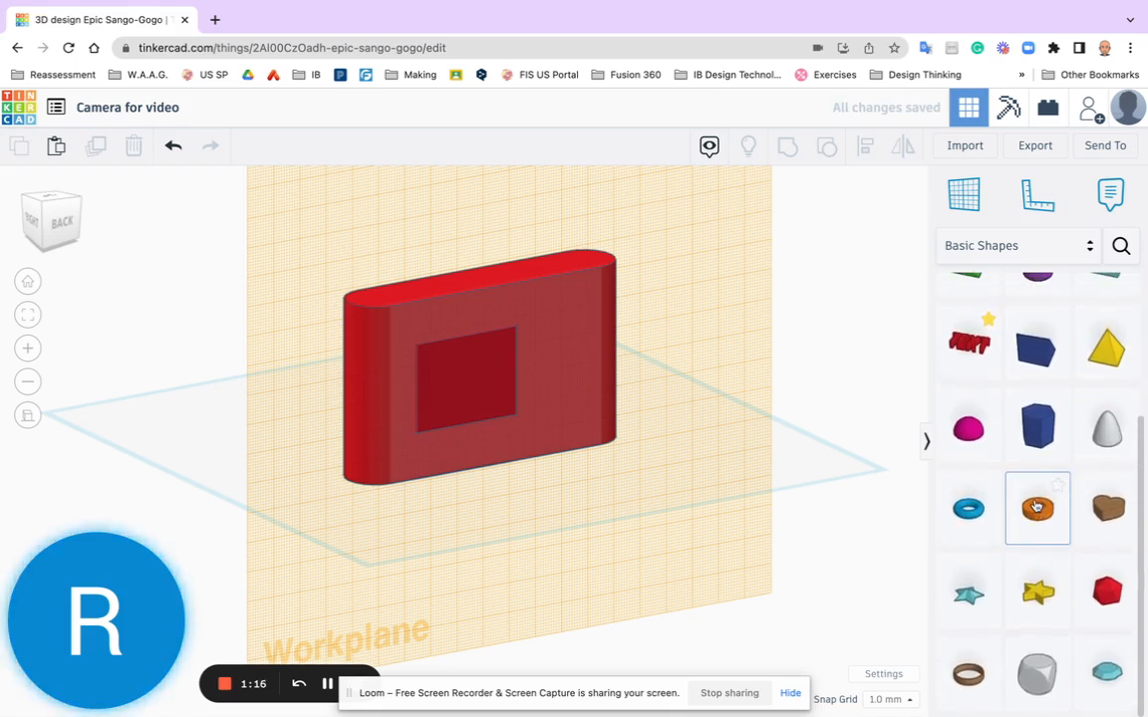
drag(1035, 506, 550, 359)
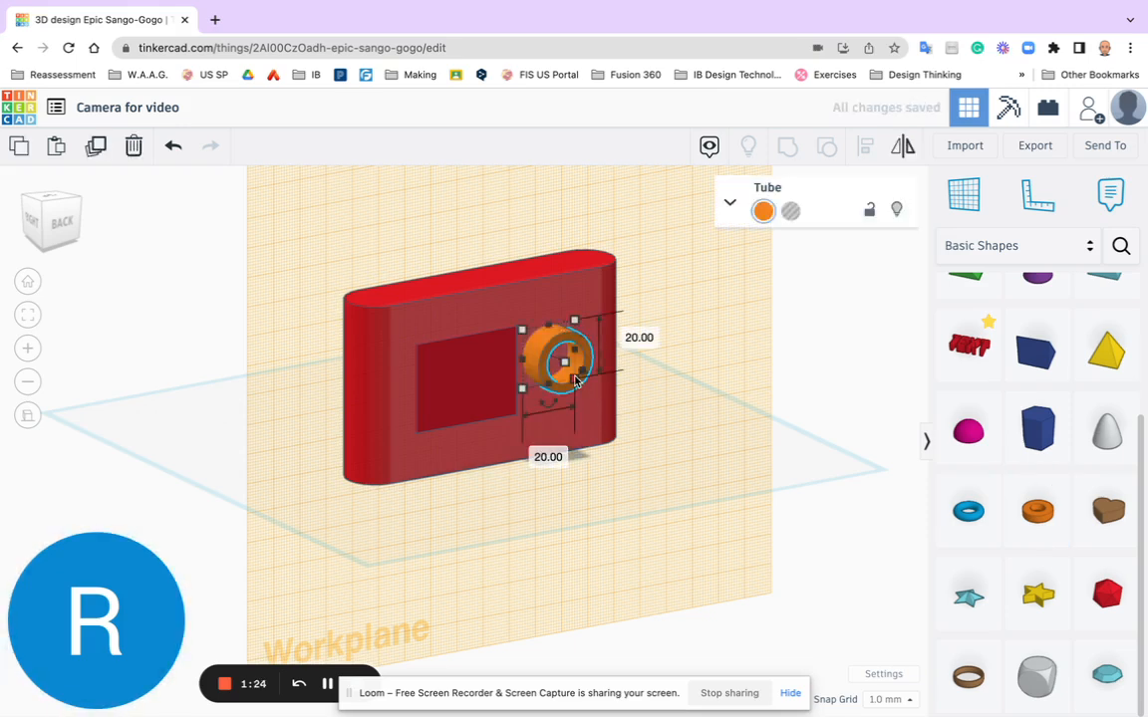
click(549, 458)
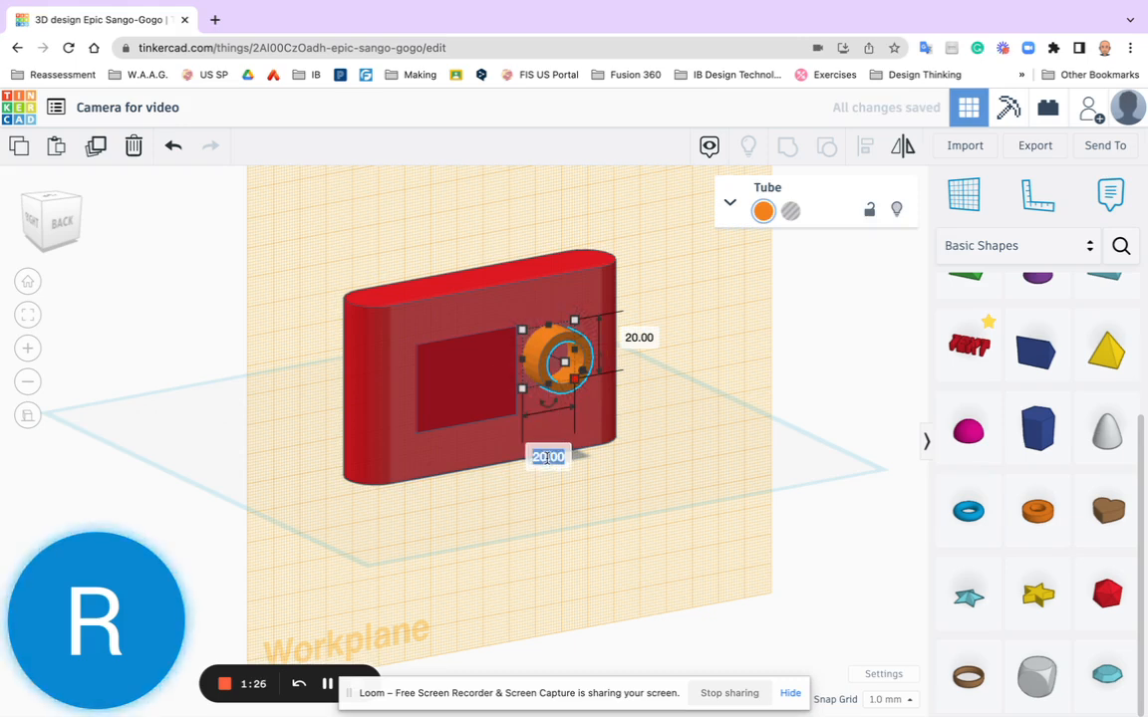
text(10)
key(Return)
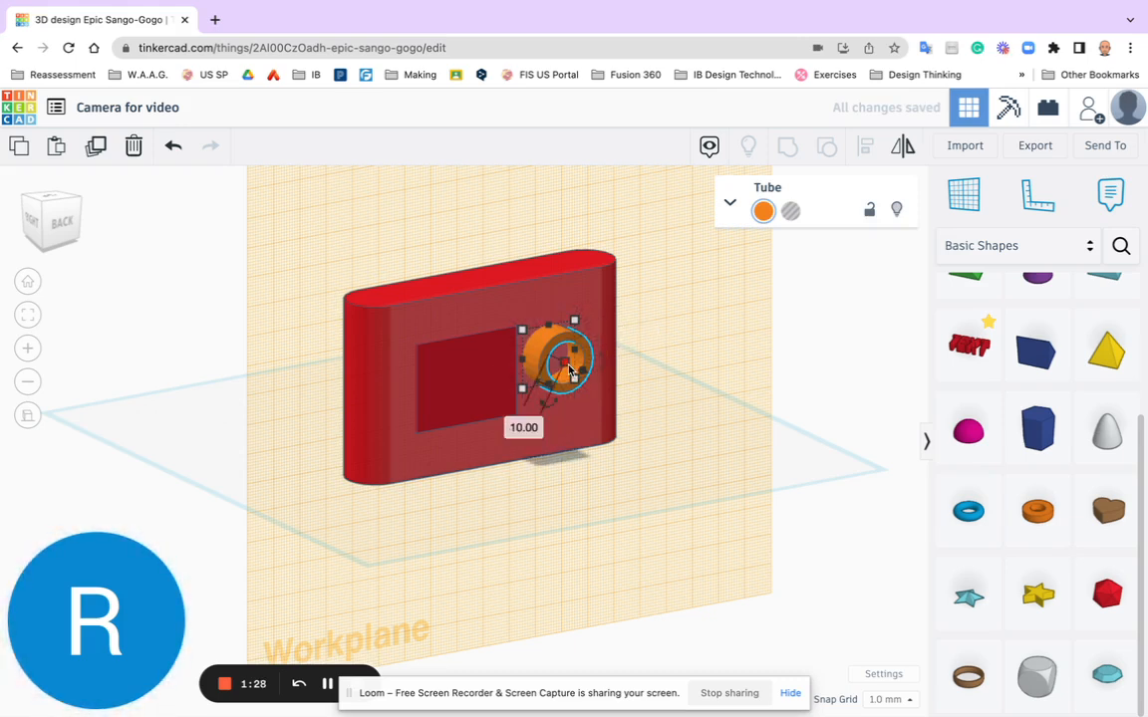
Set the tube's thickness off the back face to 2 mm.
click(531, 434)
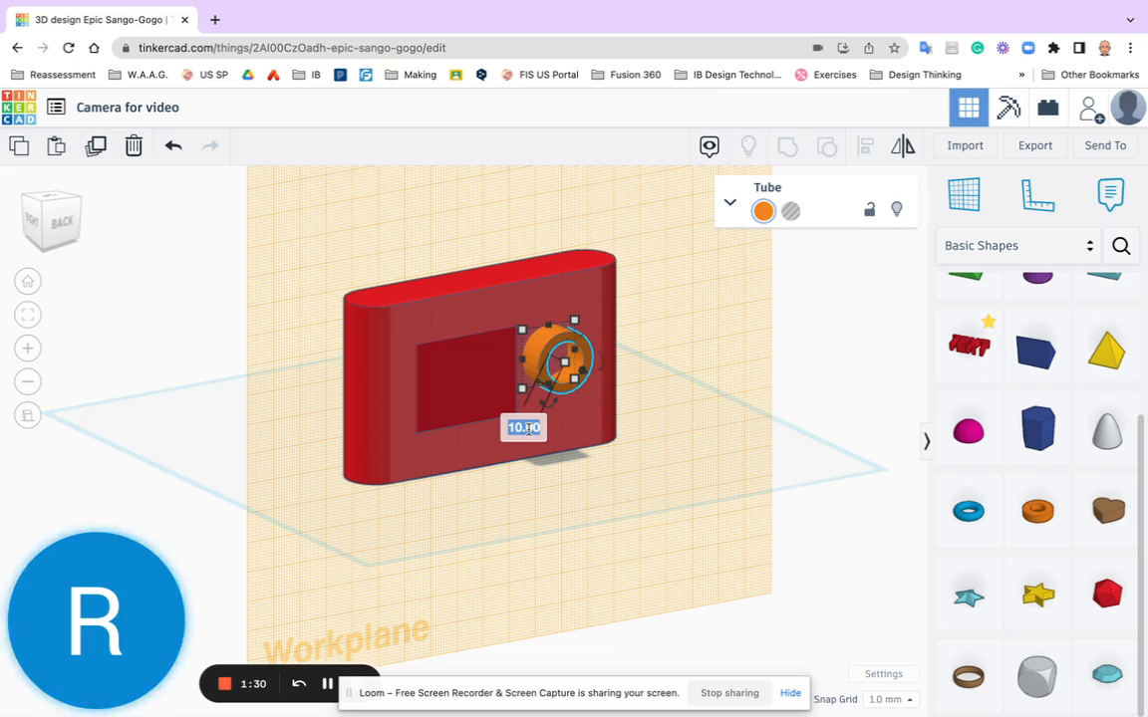
text(2)
key(Return)
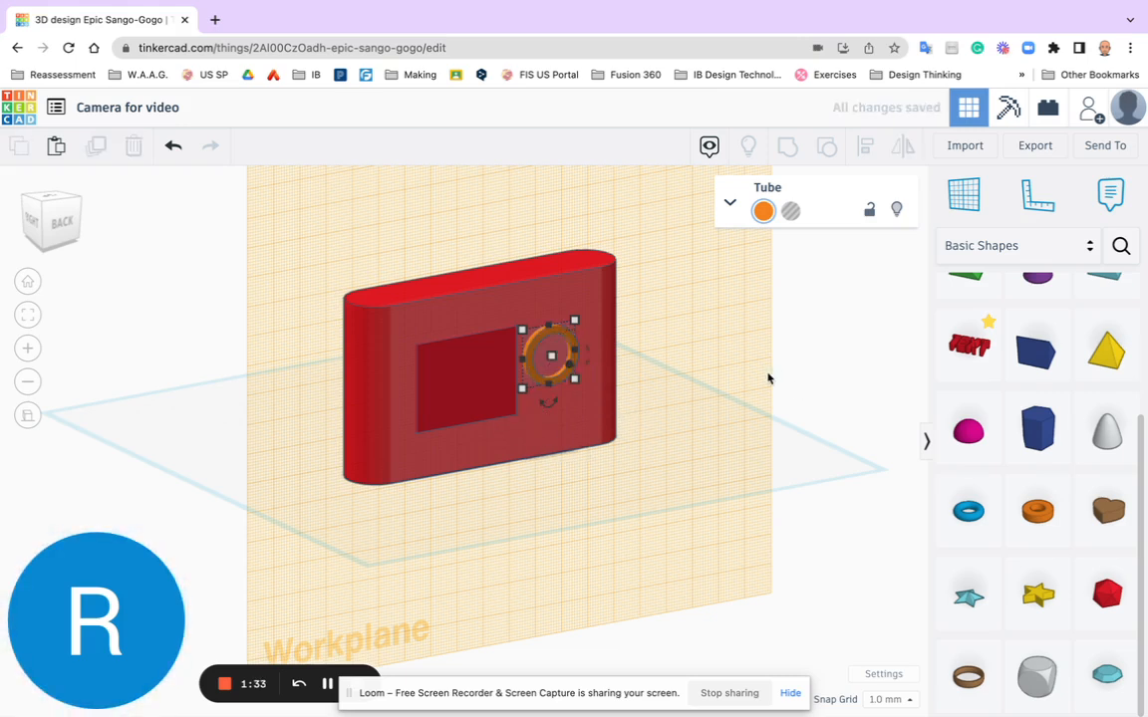
Move the tube ring 3 mm farther from the screen panel and 2 mm down on the back face.
key(Escape)
right_drag(587, 374, 558, 329)
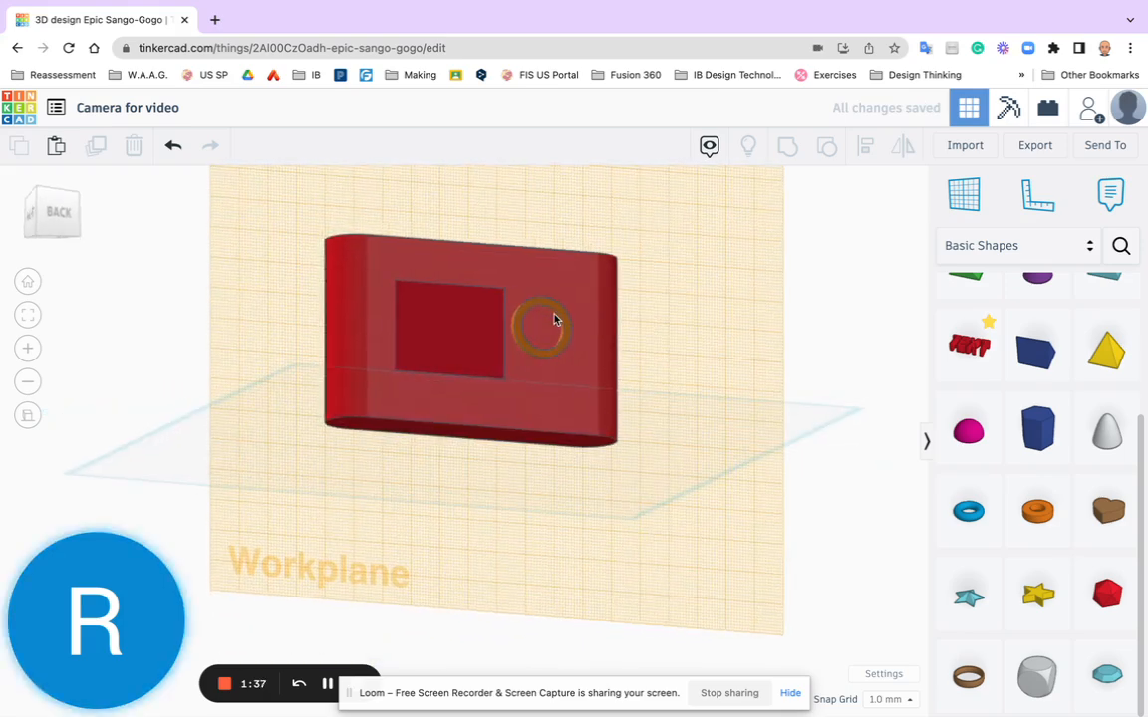
click(561, 354)
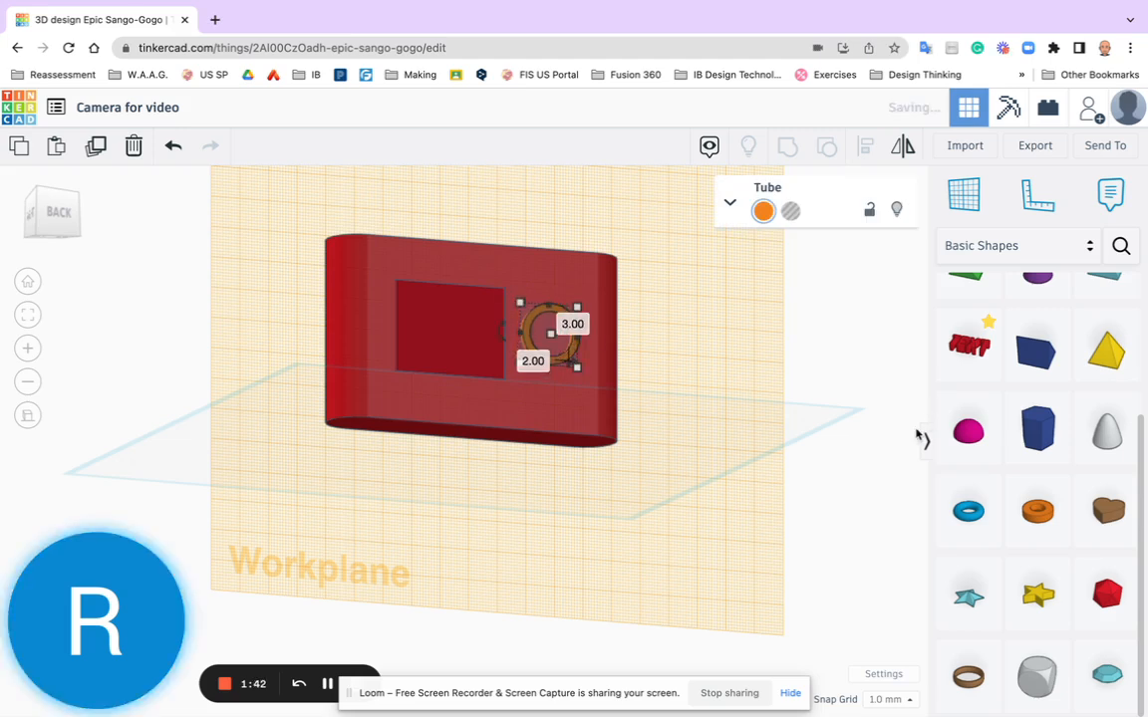
Add a solid cylinder to the back face over the tube ring.
scroll(1097, 433, up, 1)
scroll(1097, 433, up, 3)
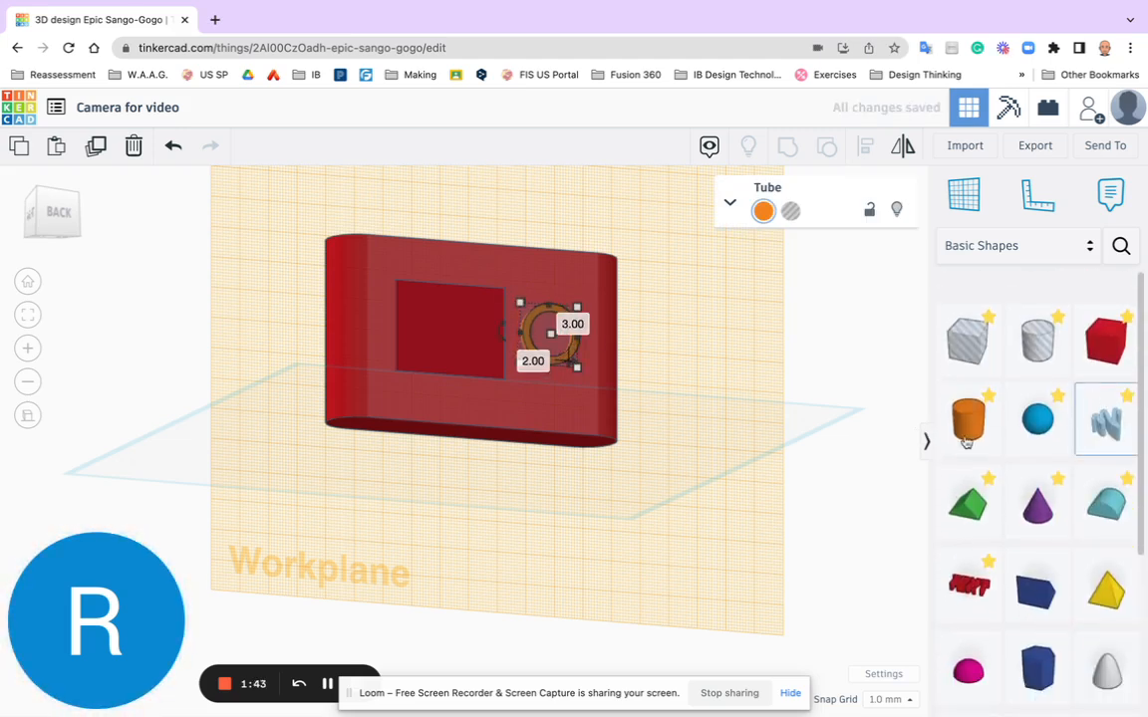
drag(965, 435, 801, 413)
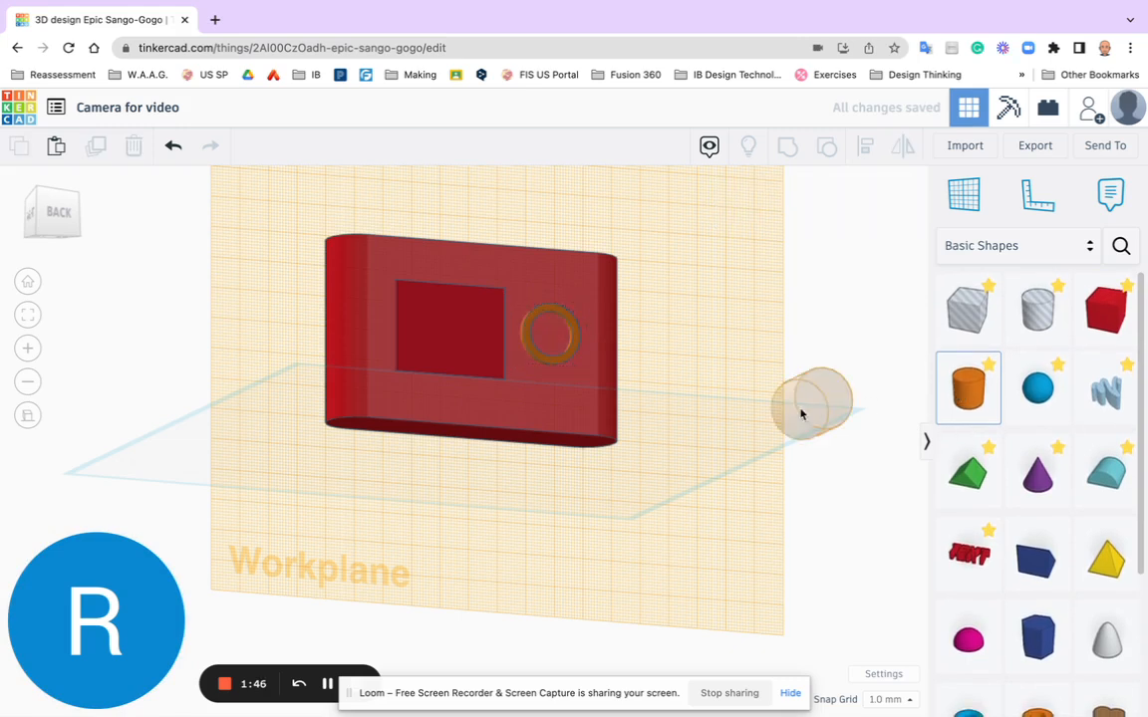
drag(668, 364, 564, 345)
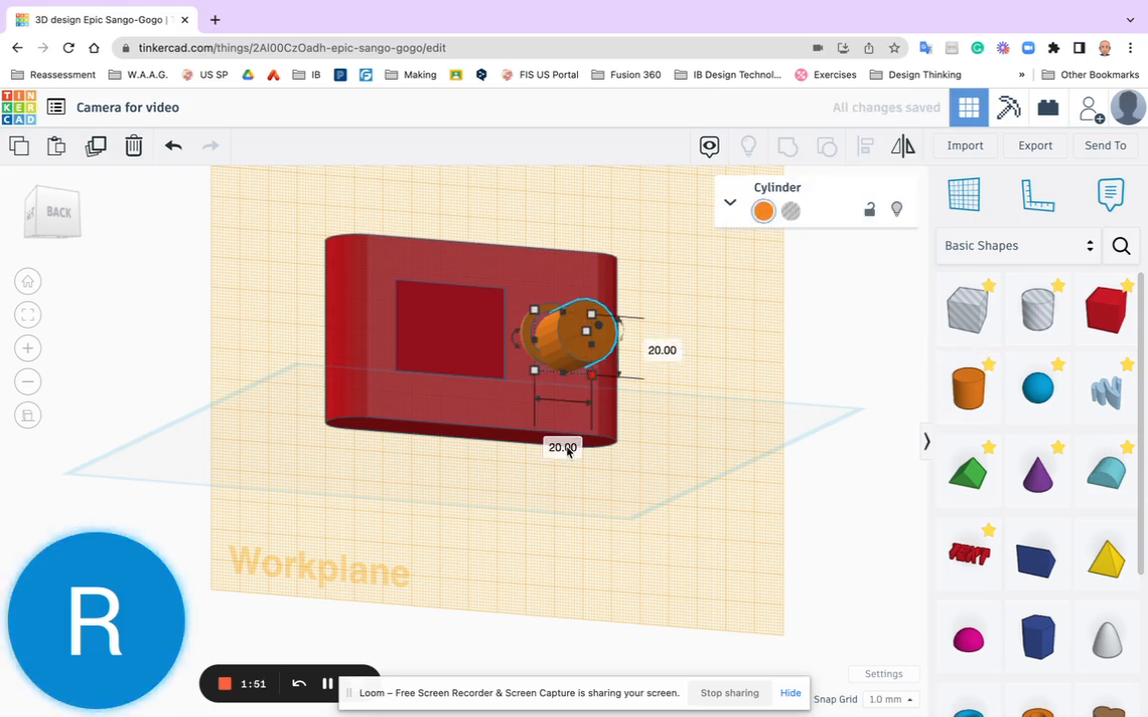
Resize the cylinder to 5 mm by 5 mm across.
click(564, 448)
text(5)
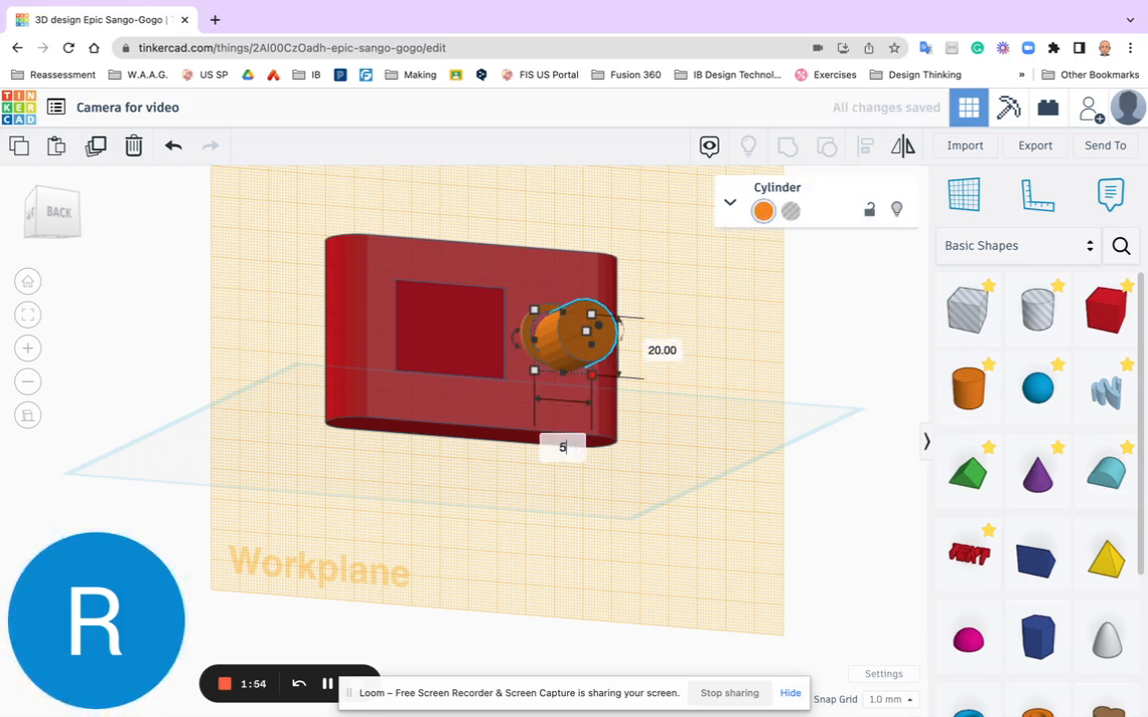
key(Tab)
text(5)
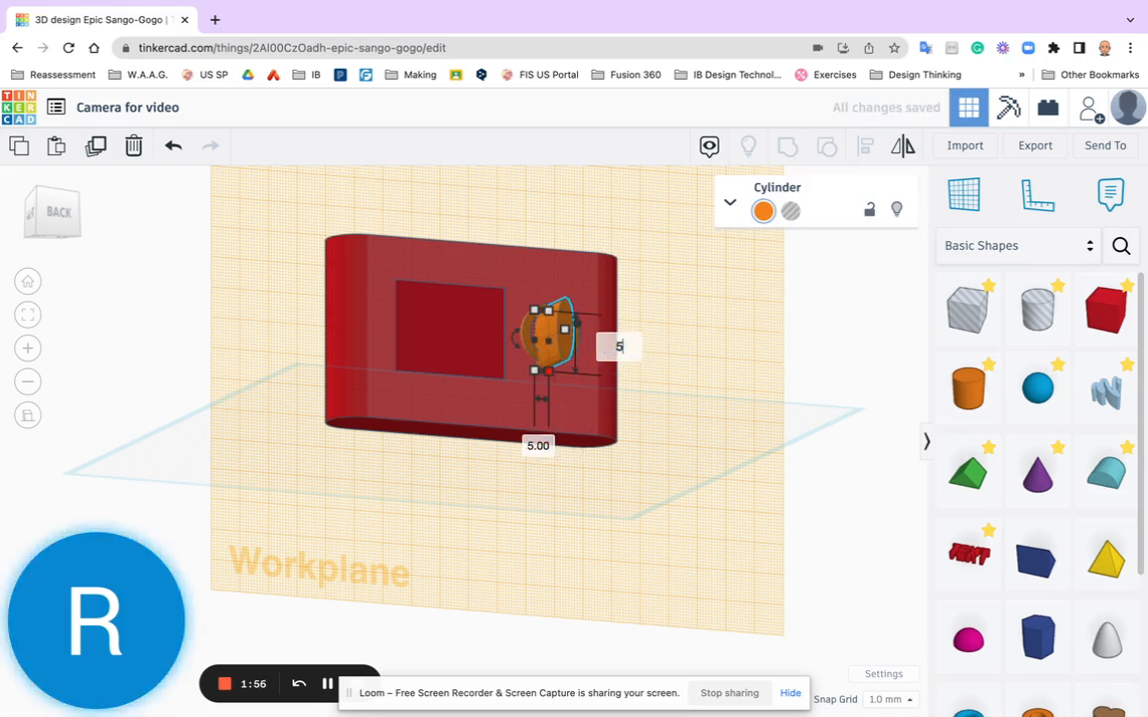
key(Return)
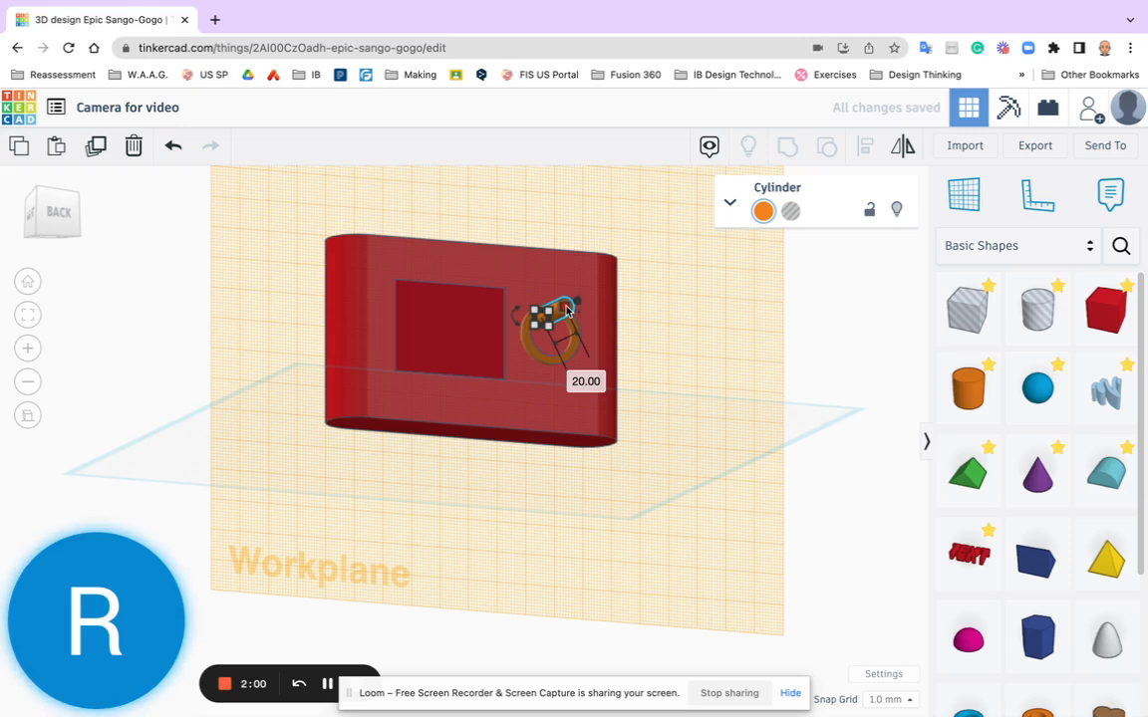
Set the small cylinder's thickness off the back face to 2 mm.
click(580, 382)
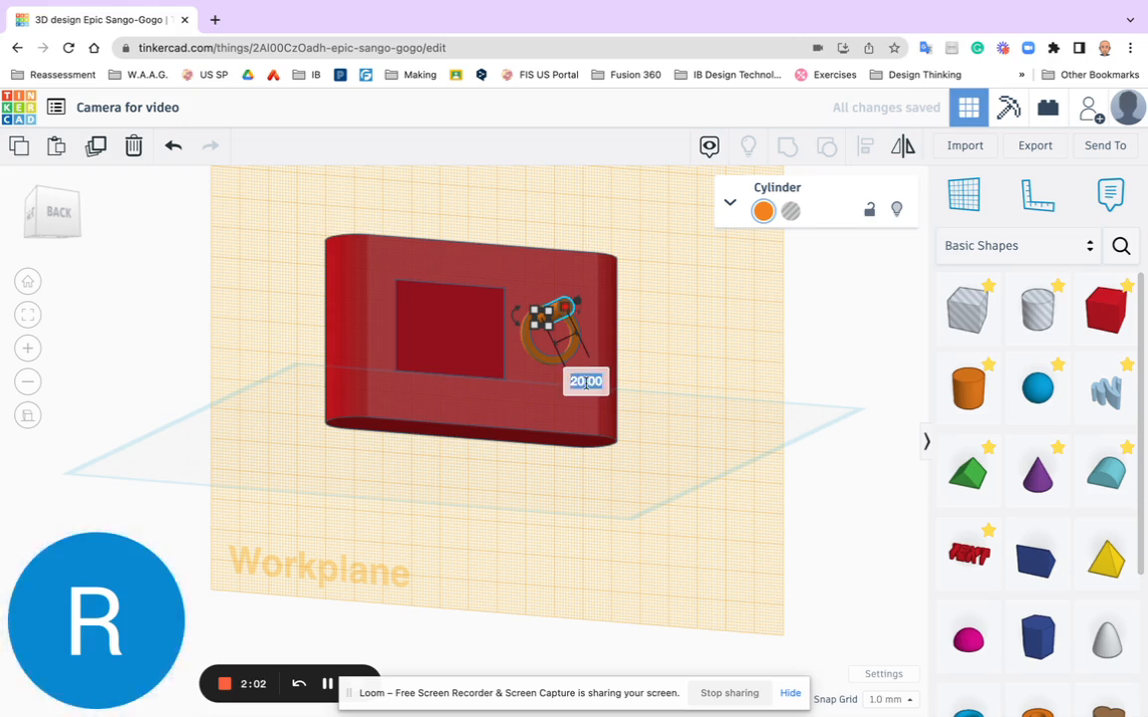
text(2)
key(Return)
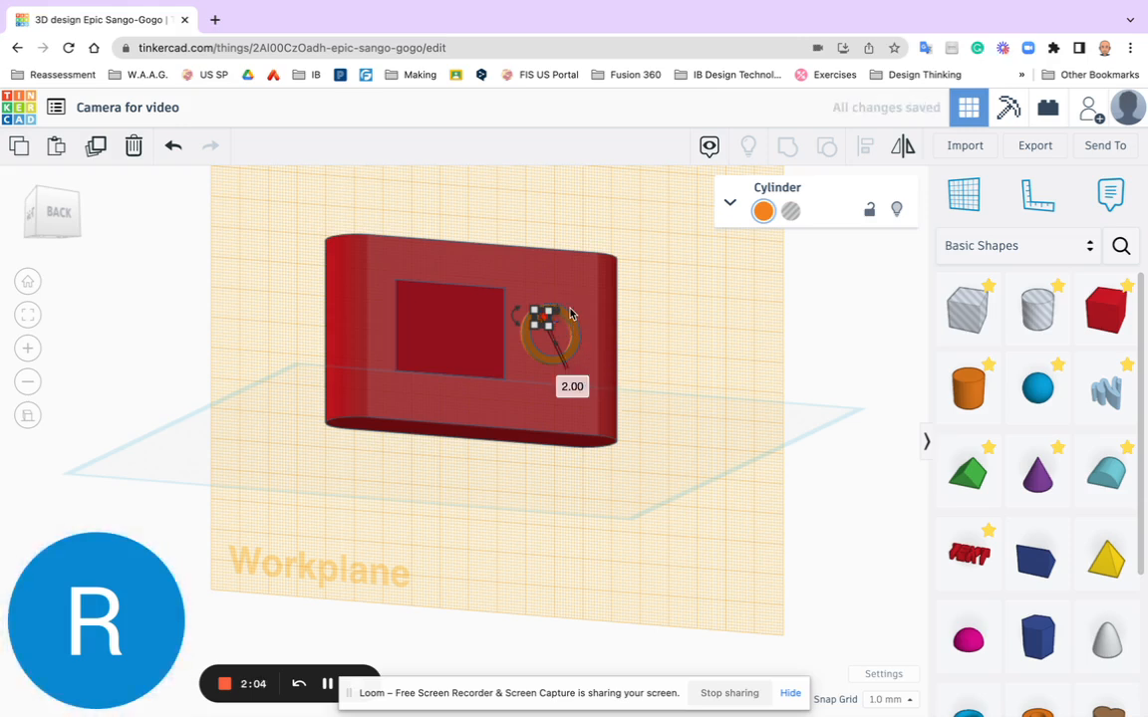
click(551, 332)
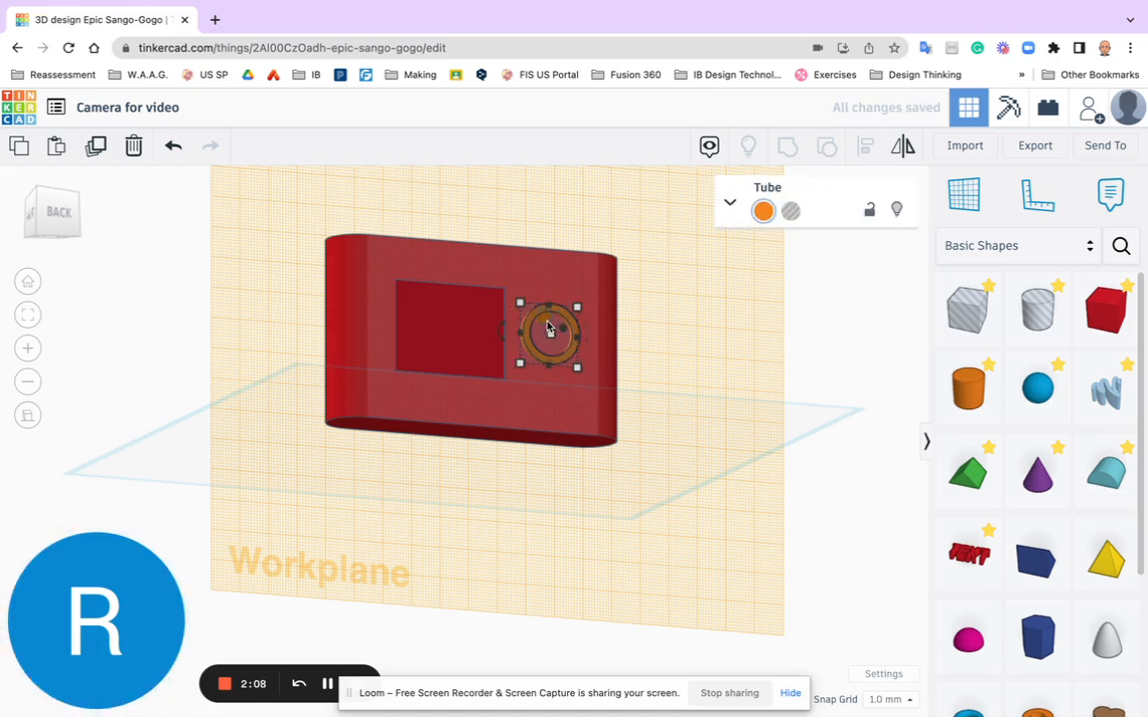
shift+click(548, 327)
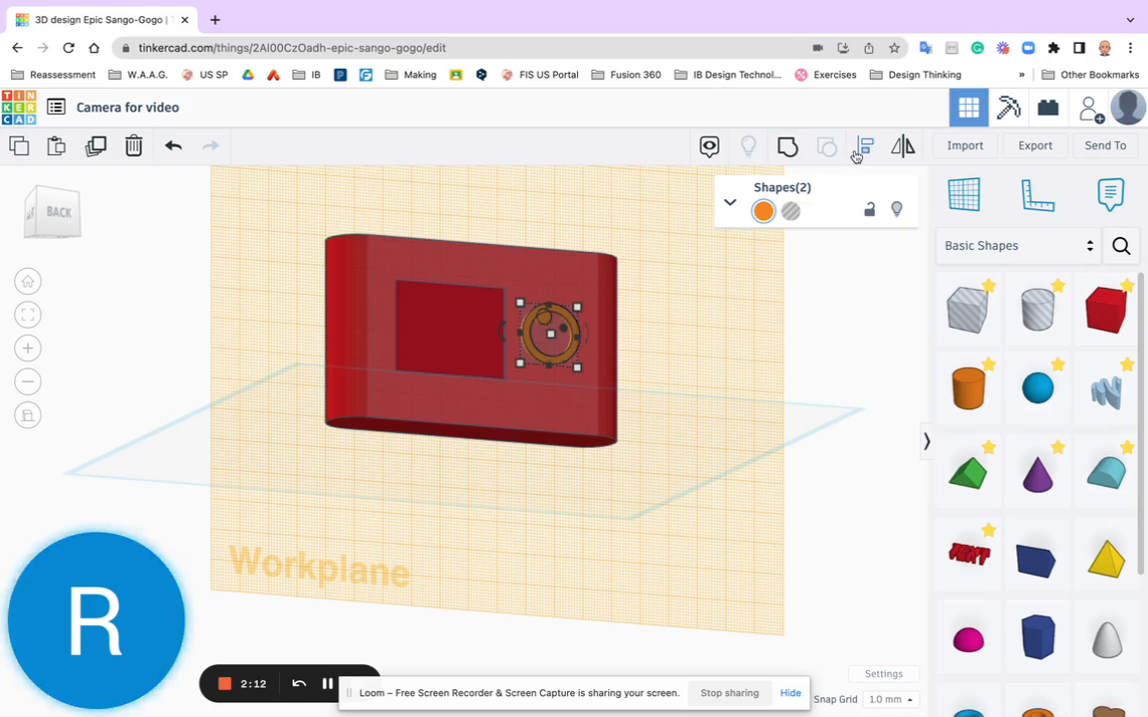
click(866, 149)
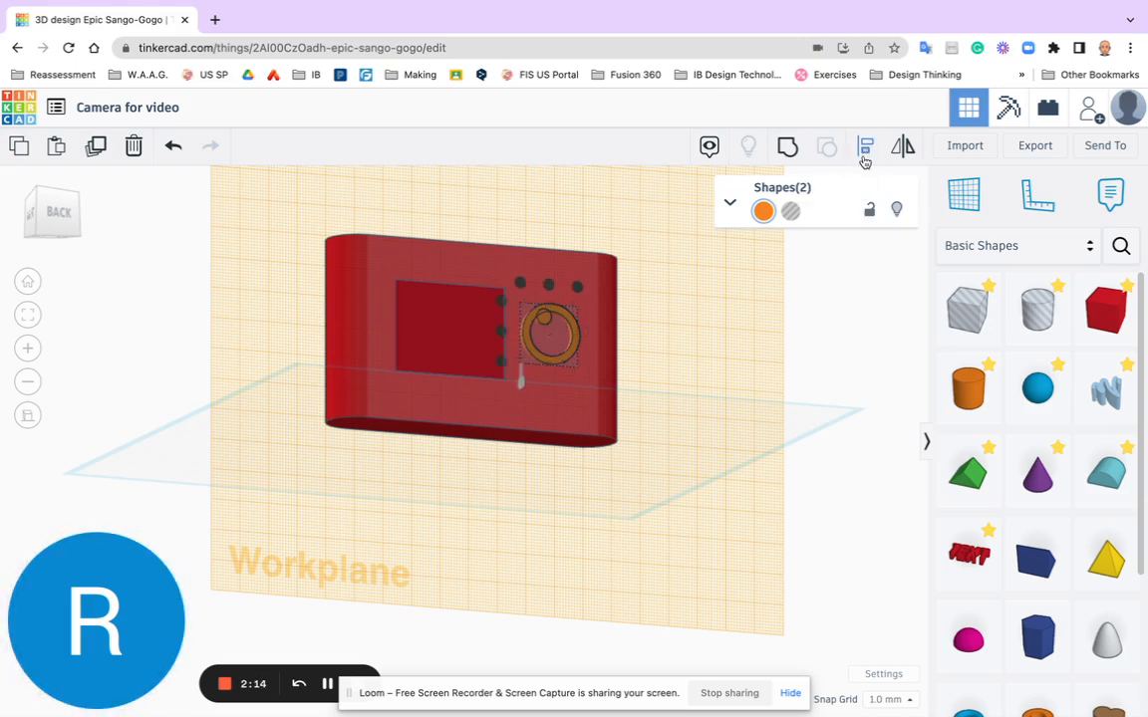
click(866, 150)
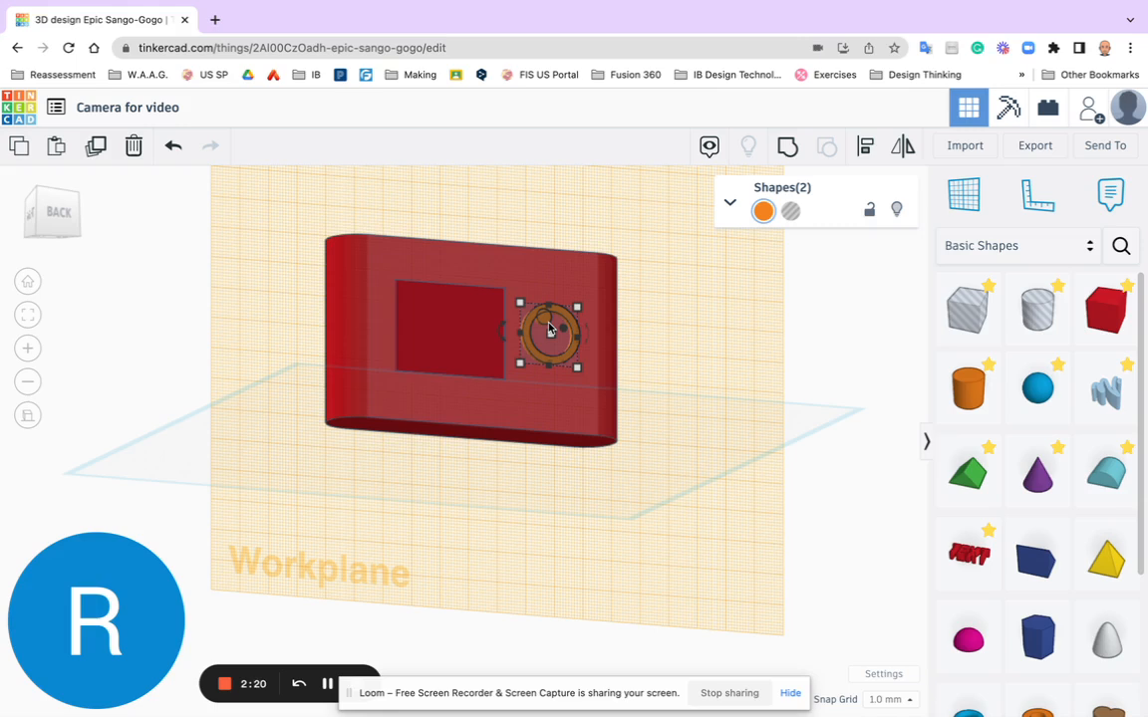
click(742, 313)
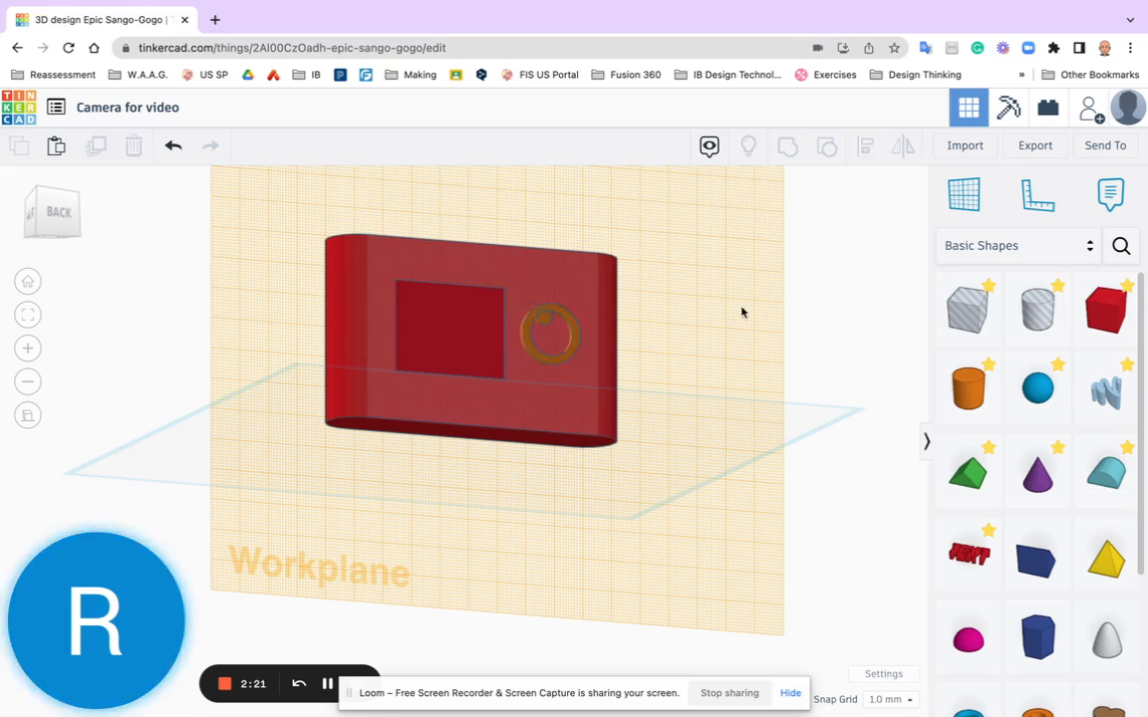
Delete the small cylinder and place a hole box on the back face near the tube ring's lower edge.
click(548, 323)
key(Delete)
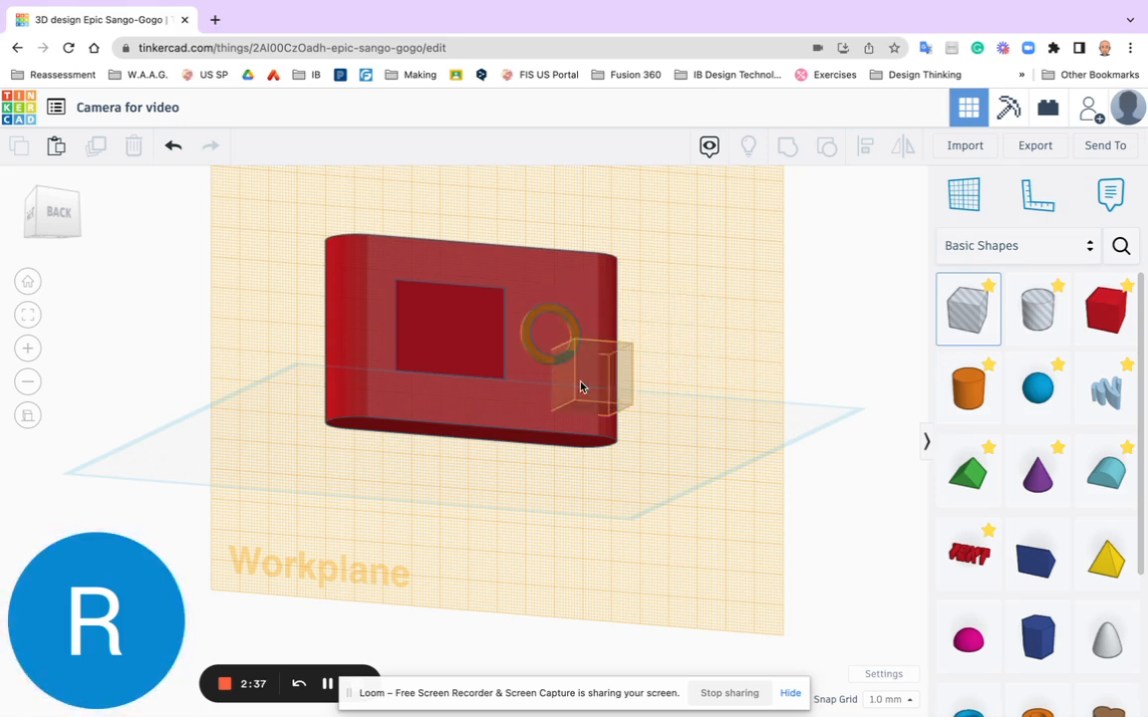
click(582, 388)
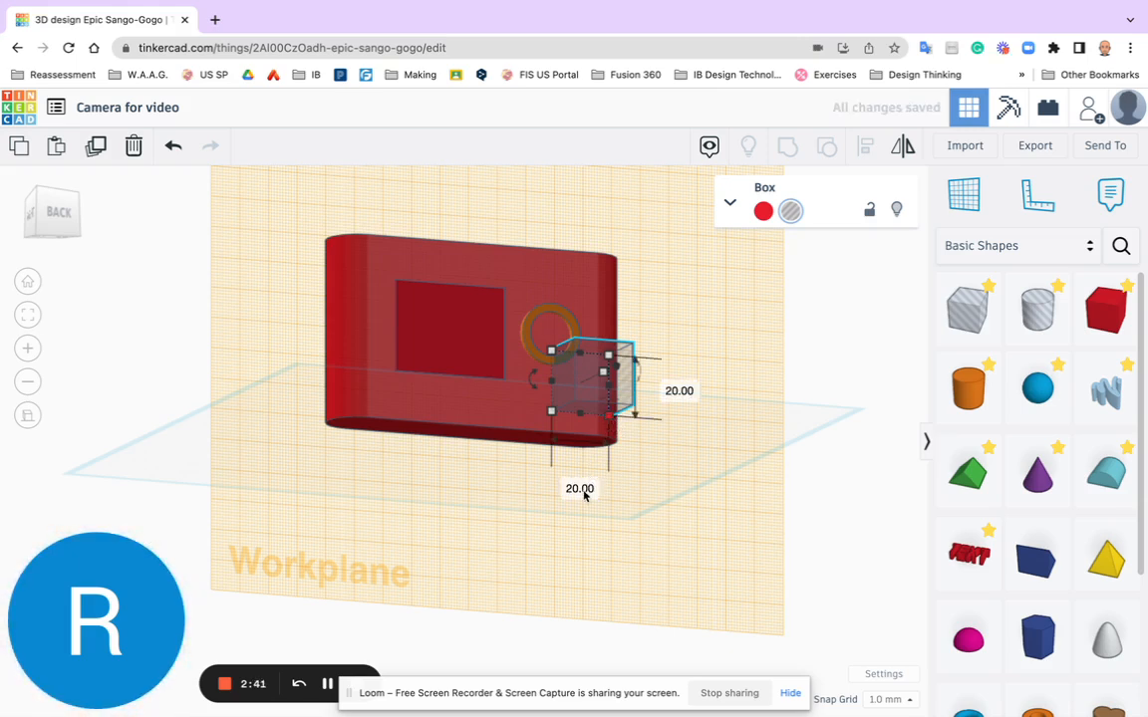
Resize the hole box on the back face to 3 mm wide and 35 mm tall.
click(580, 489)
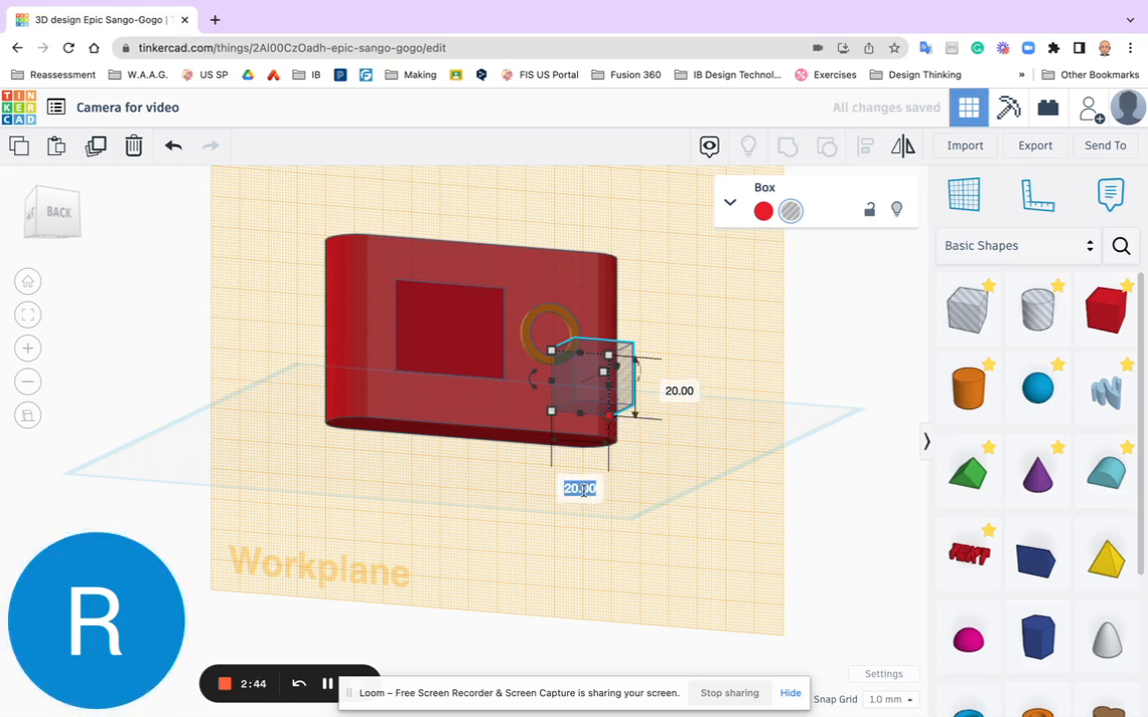
text(3)
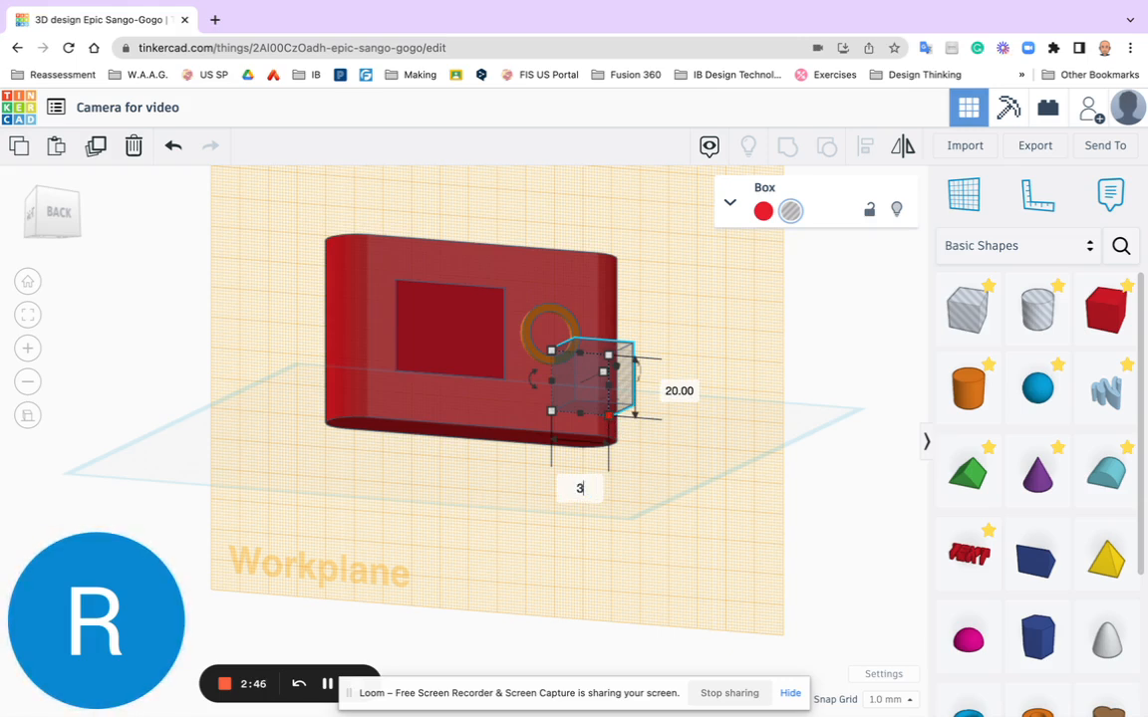
key(Return)
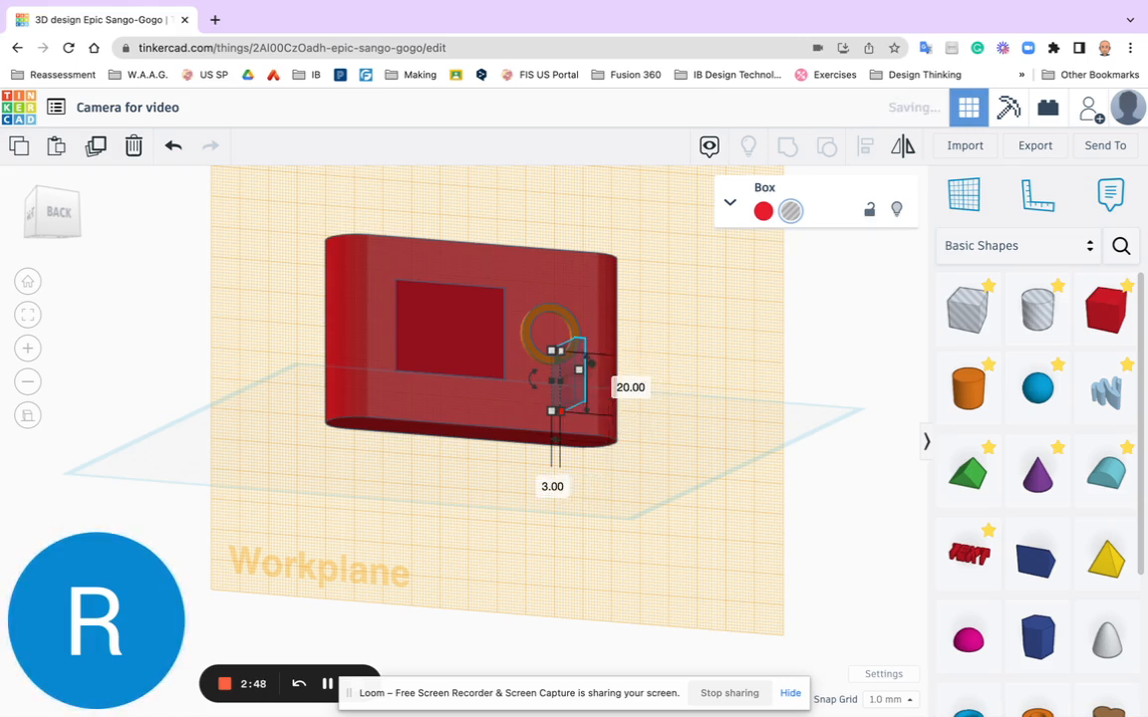
click(630, 387)
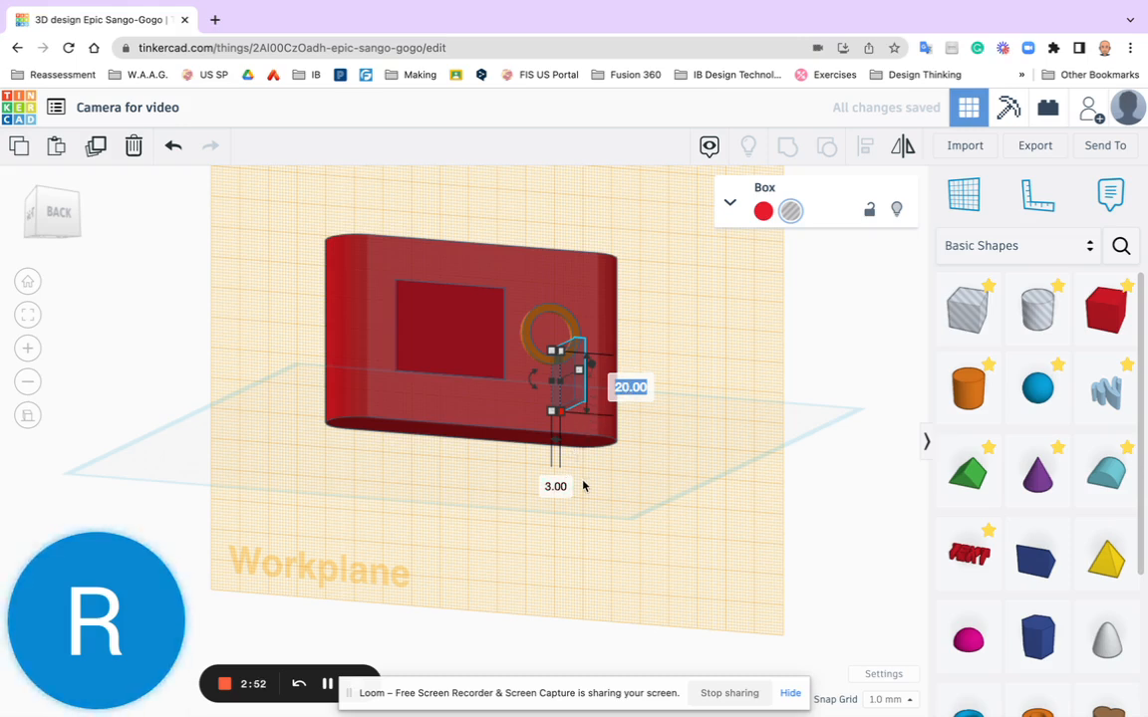
text(35)
key(Return)
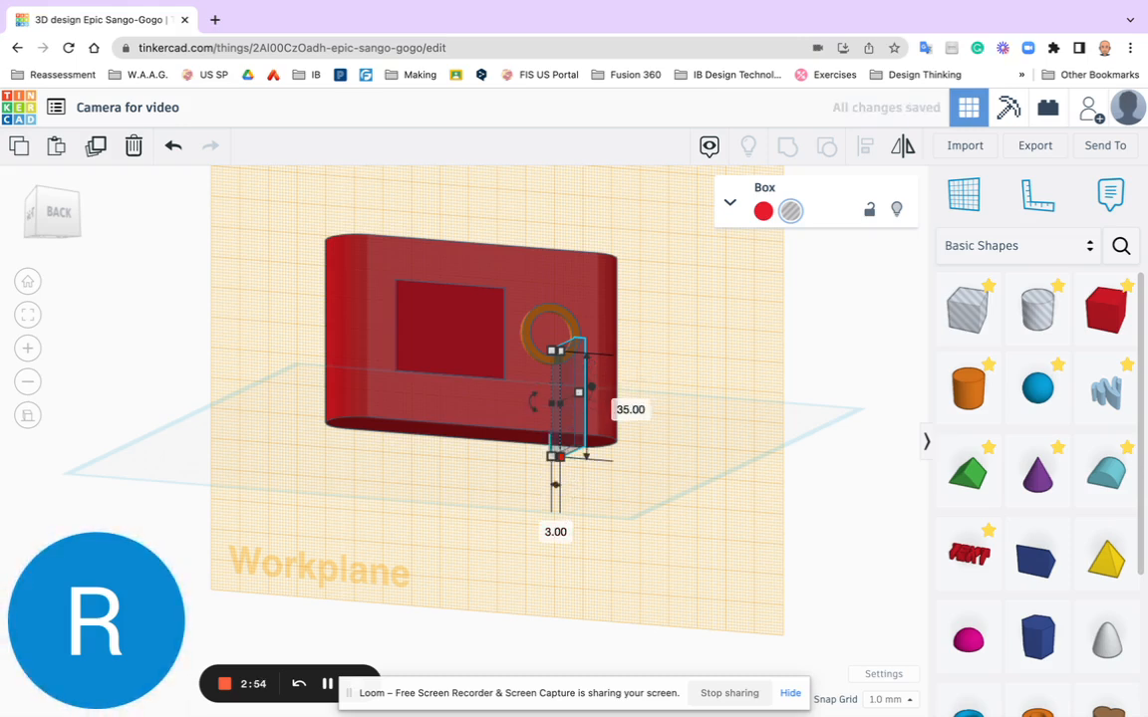
Align the hole box and the tube ring to each other's centres, both horizontally and vertically.
shift+click(535, 356)
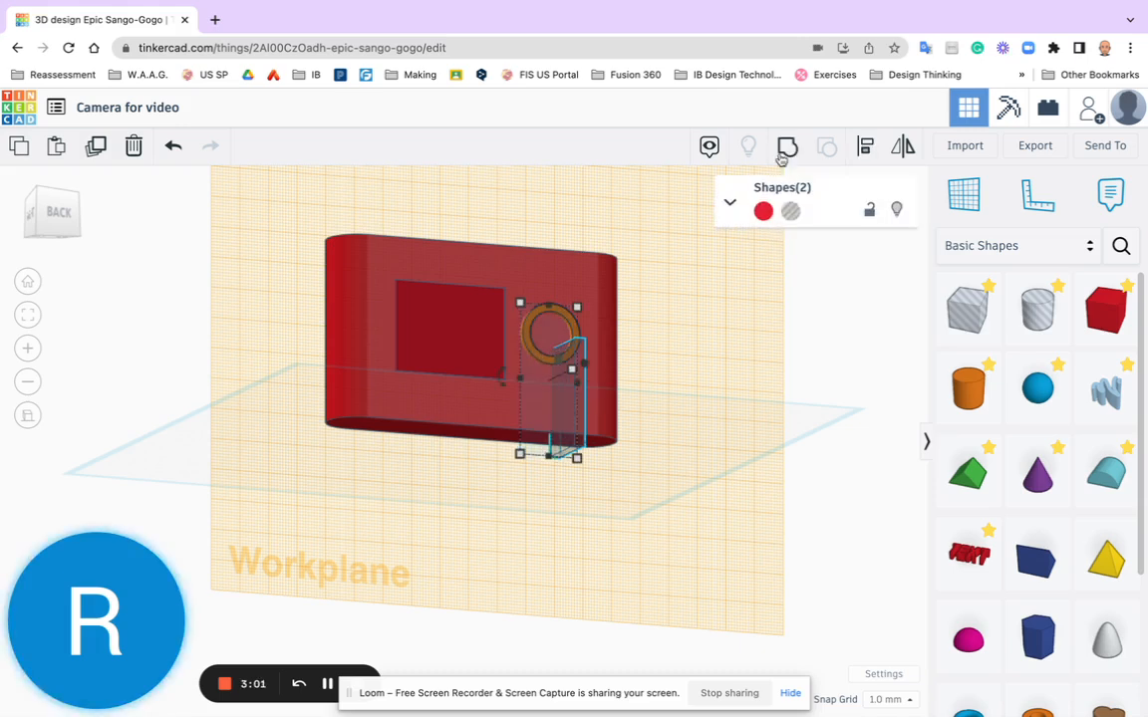
click(867, 146)
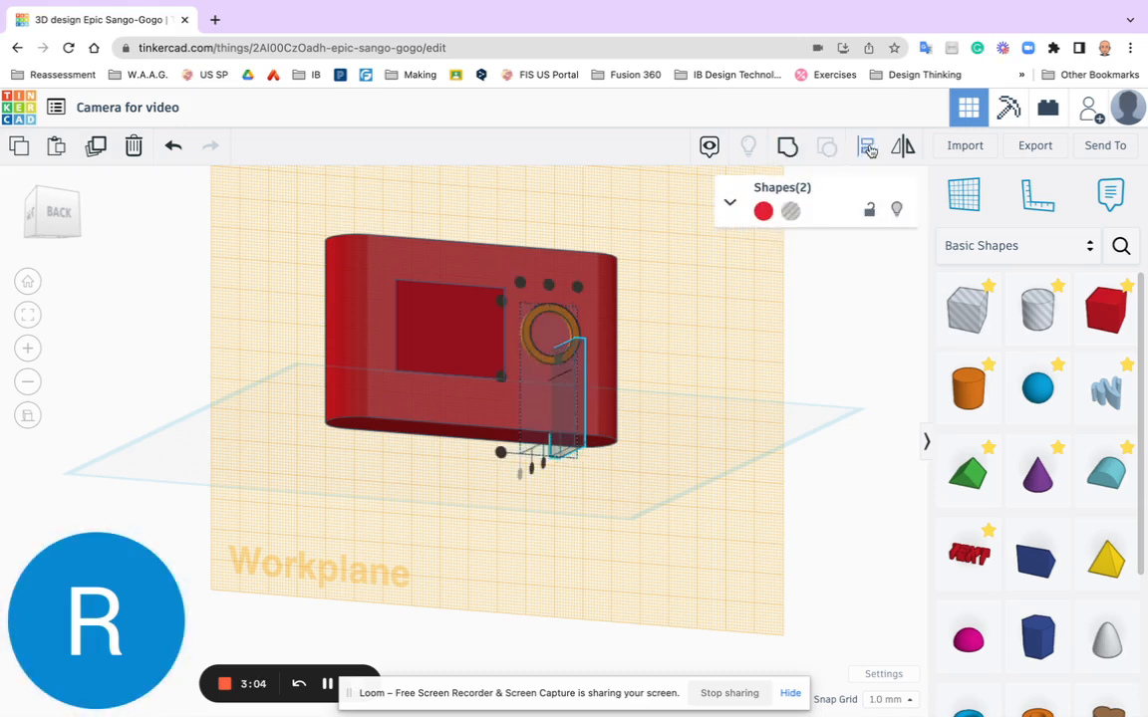
click(549, 287)
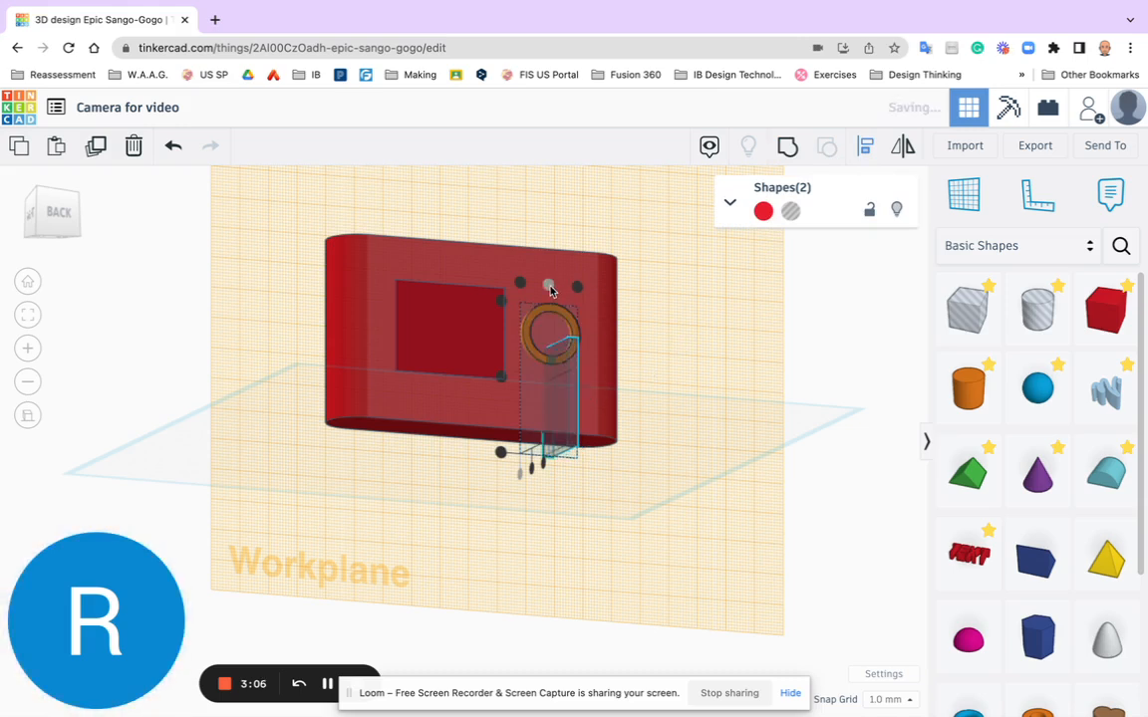
click(503, 380)
click(671, 347)
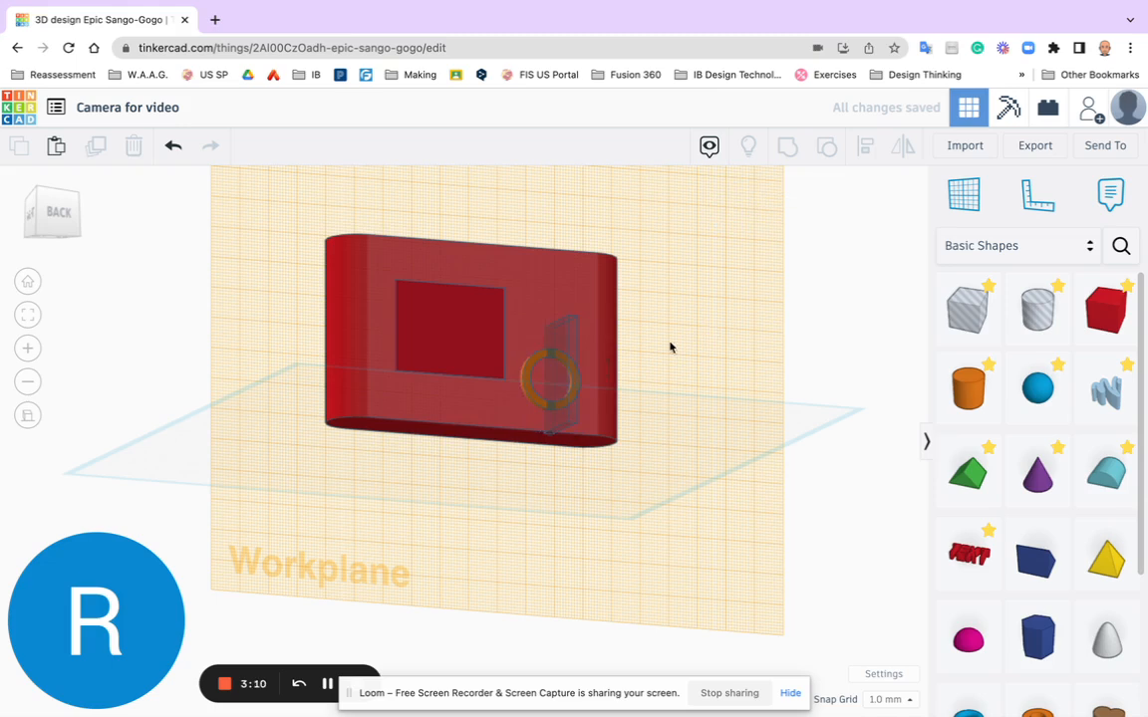
Move the hole box and tube ring together 68 mm sideways and 23.5 mm down, clear of the camera body.
click(536, 399)
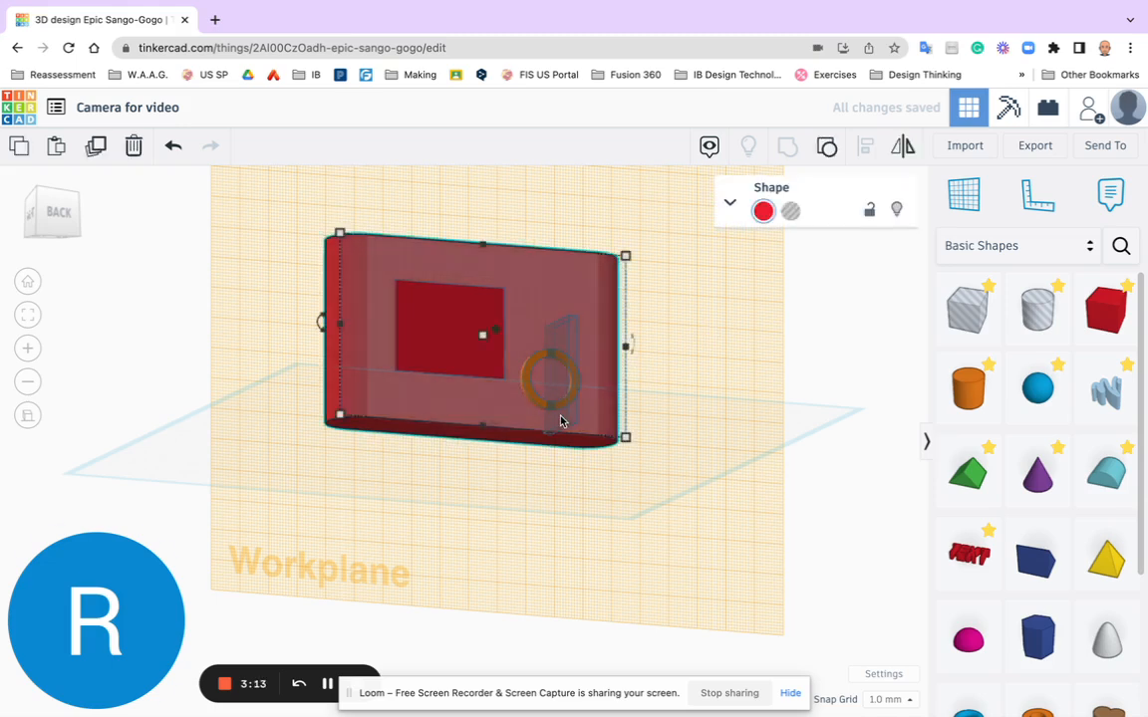
click(682, 373)
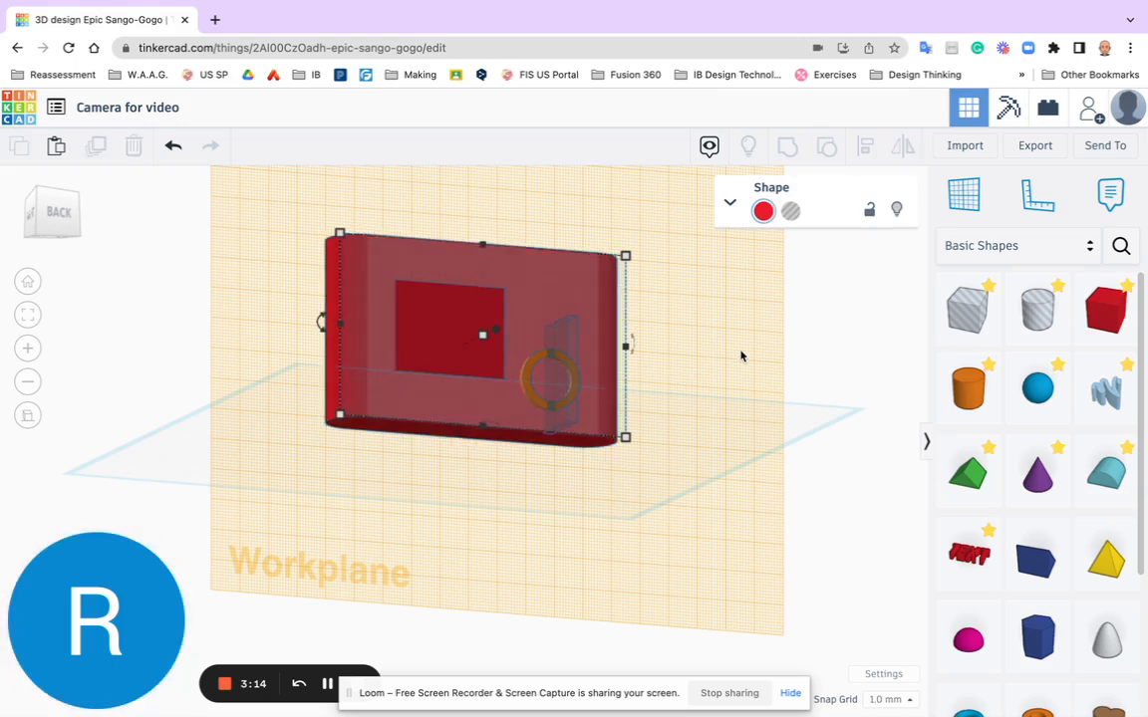
click(556, 413)
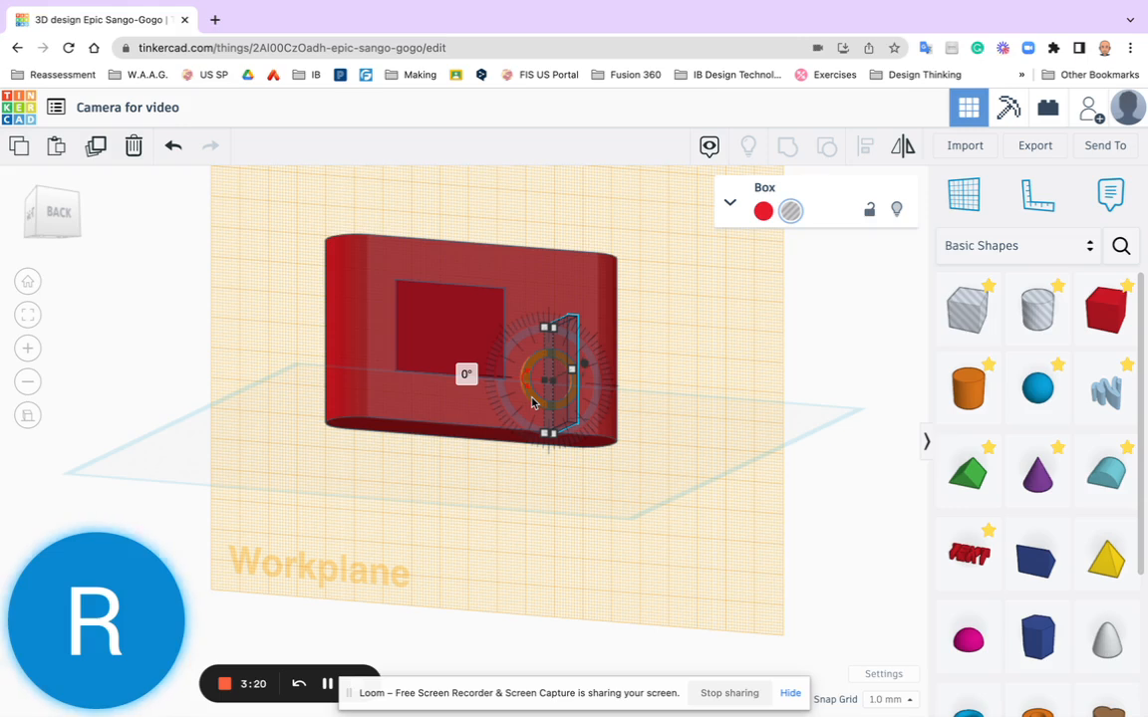
shift+click(534, 402)
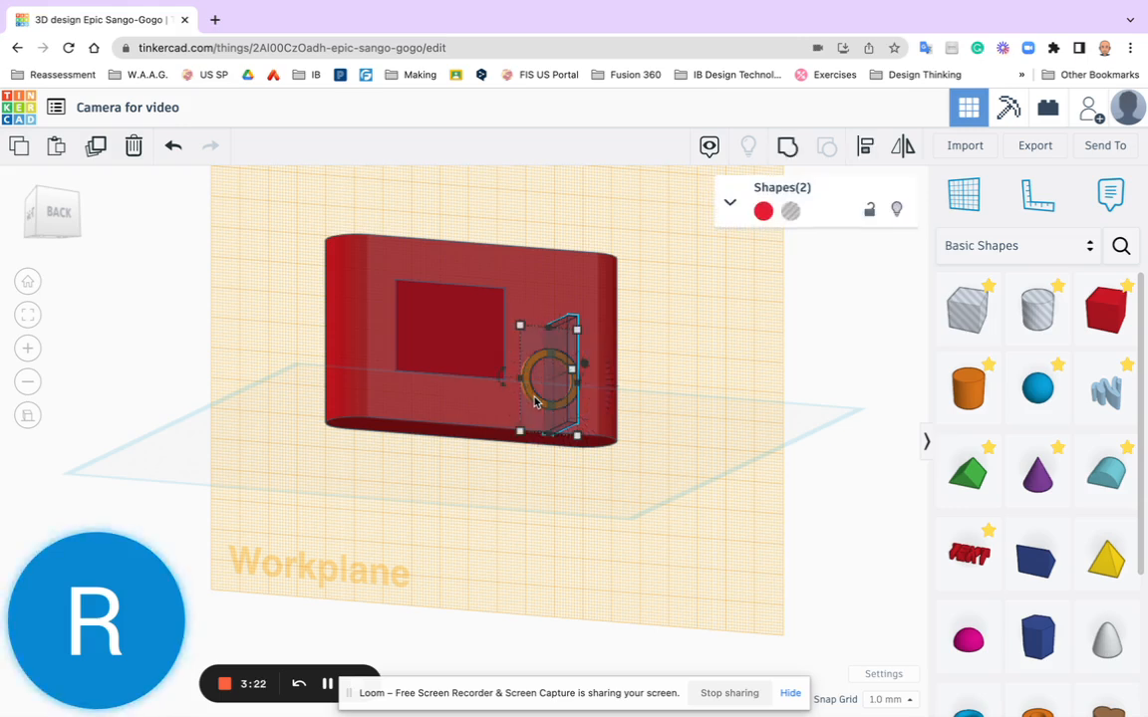
drag(564, 418, 819, 525)
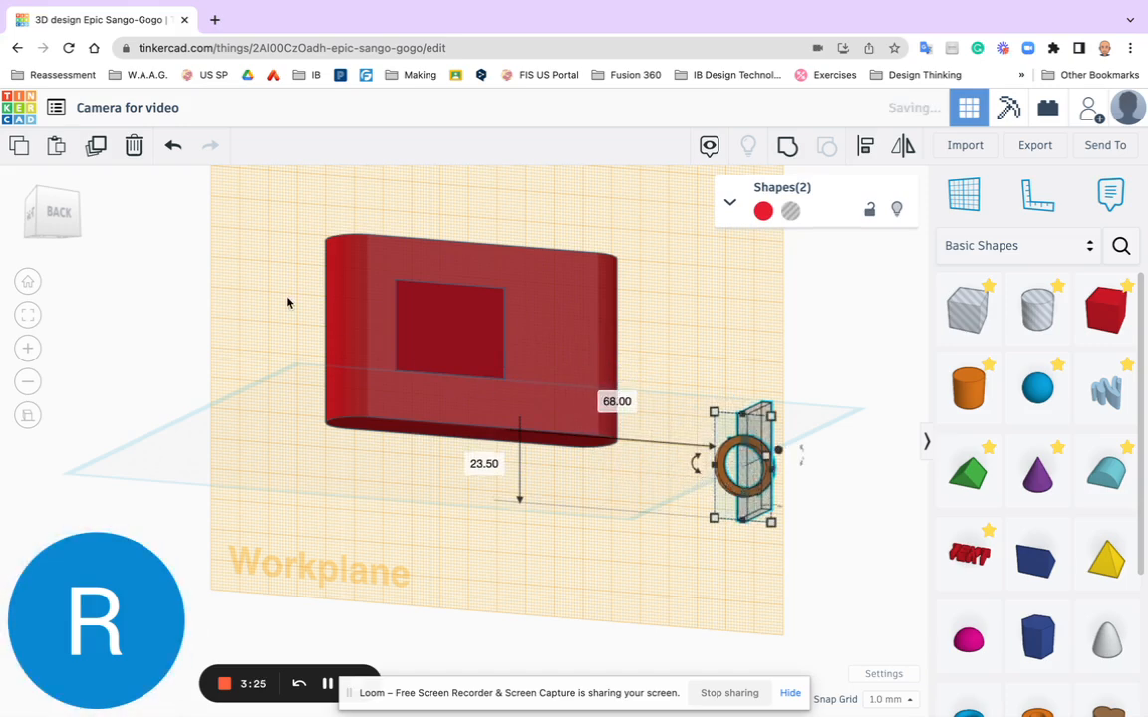
Duplicate the hole box in place over the tube ring.
click(57, 214)
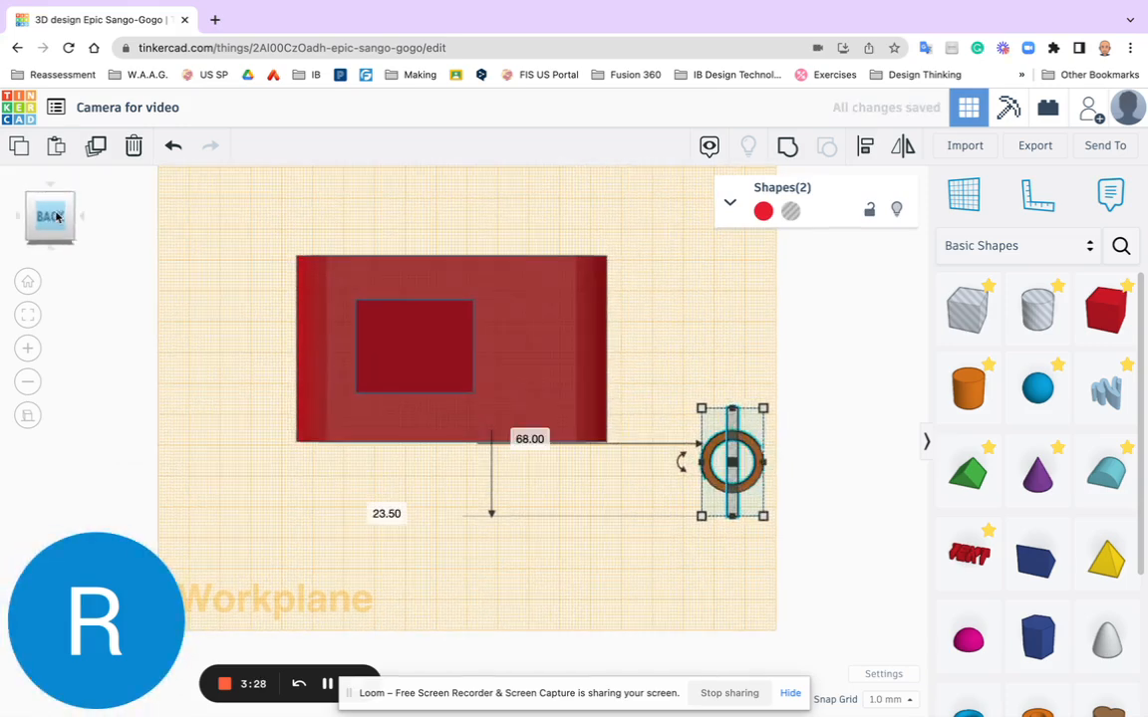
click(763, 436)
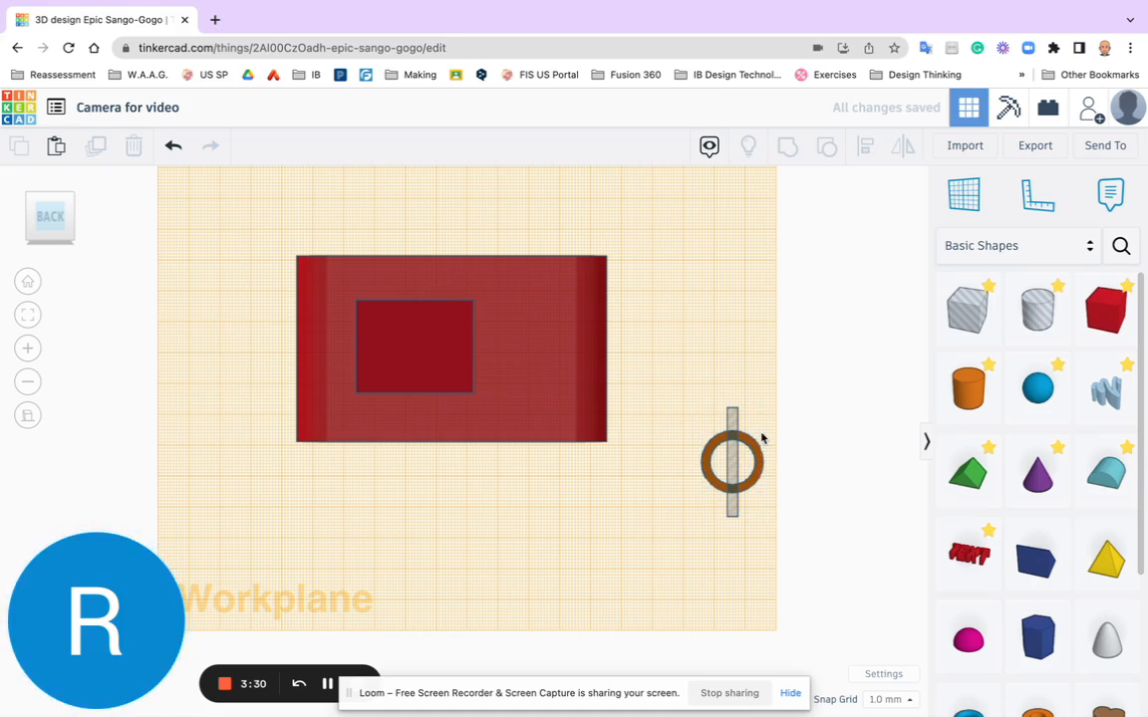
scroll(762, 436, up, 10)
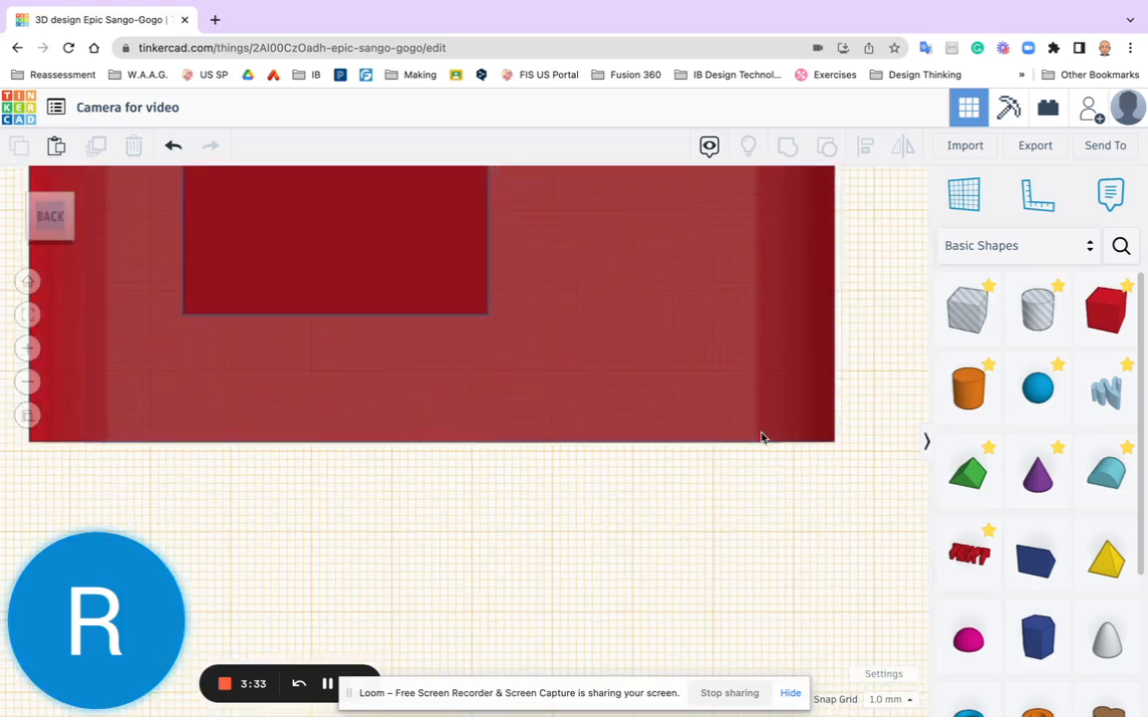
scroll(761, 437, down, 10)
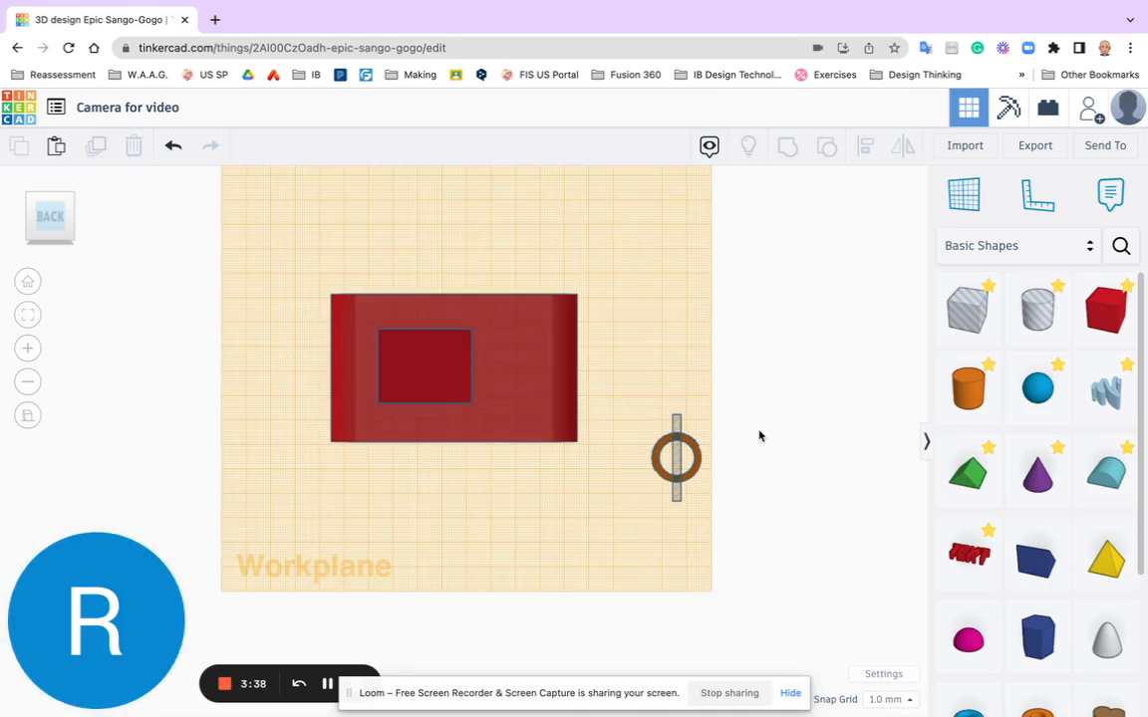
drag(759, 434, 707, 404)
click(678, 460)
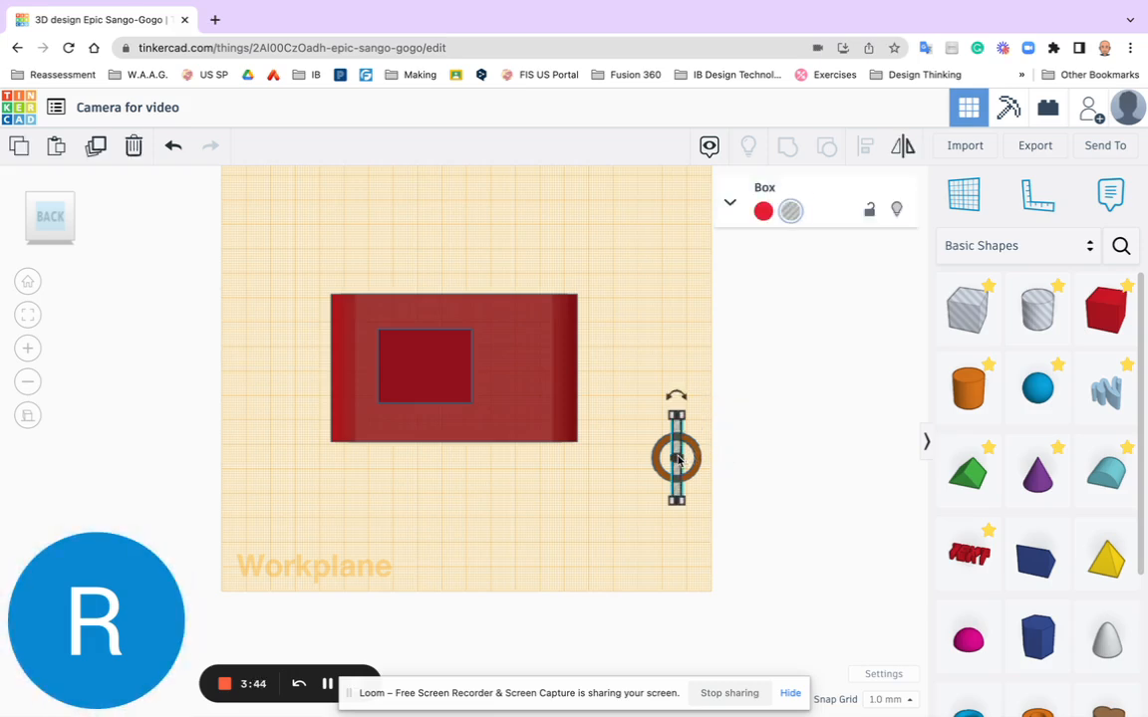
drag(677, 396, 679, 397)
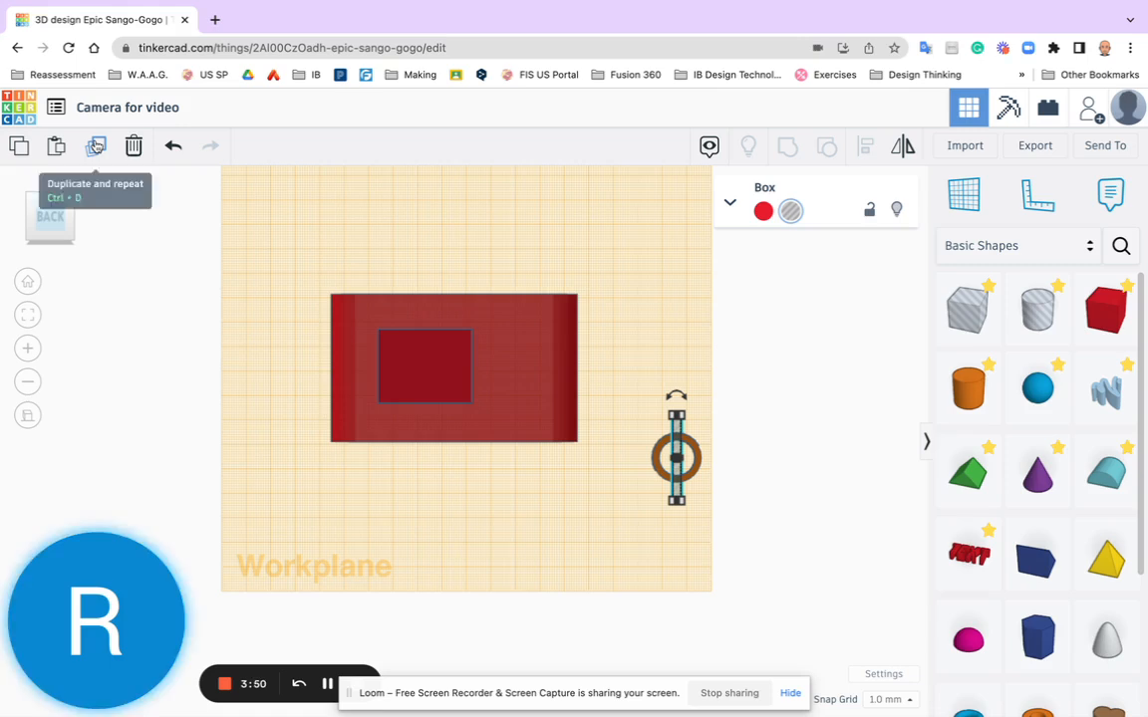
click(95, 145)
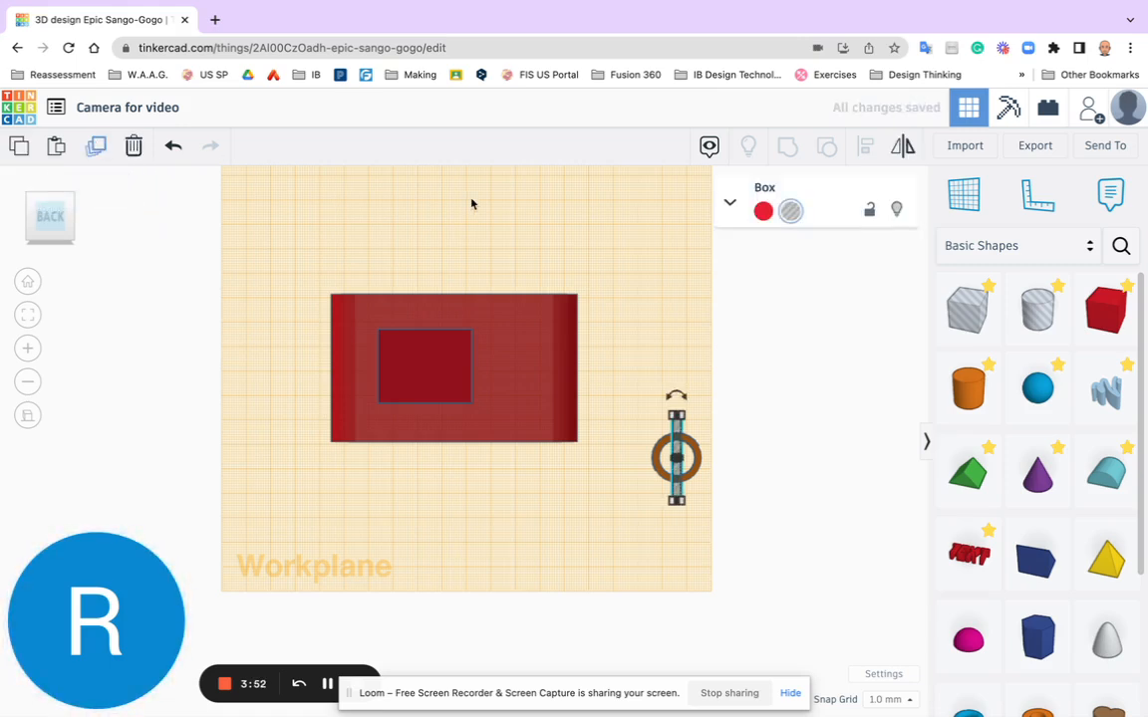
mouse_move(677, 403)
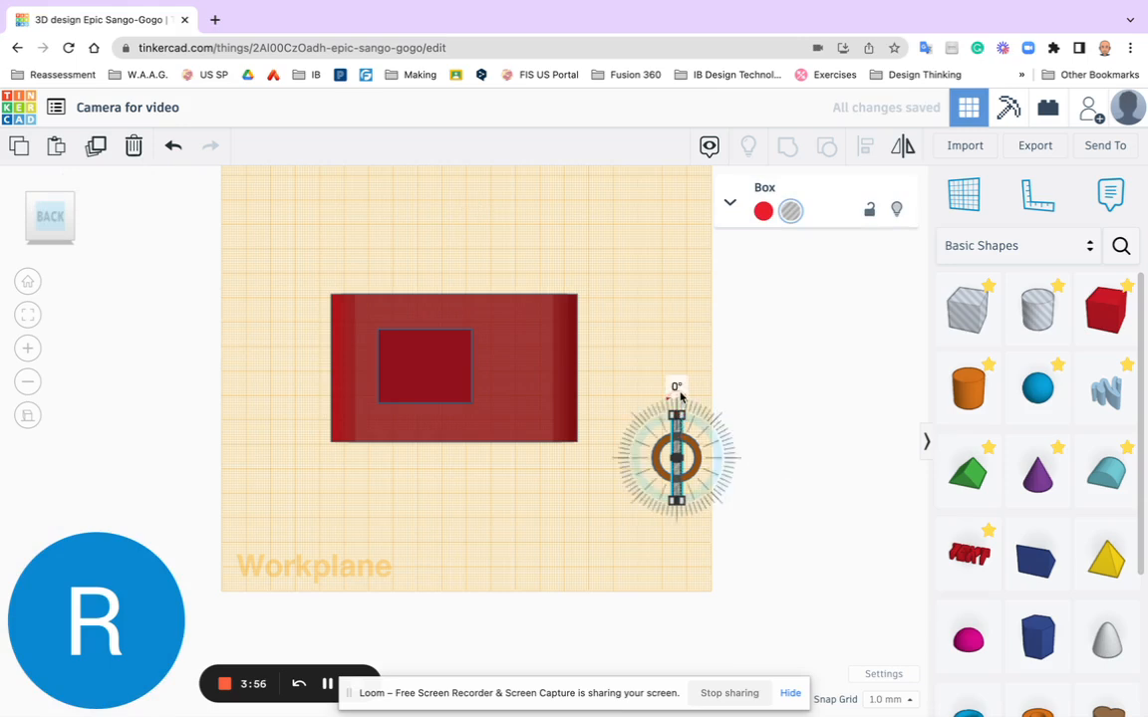
click(678, 389)
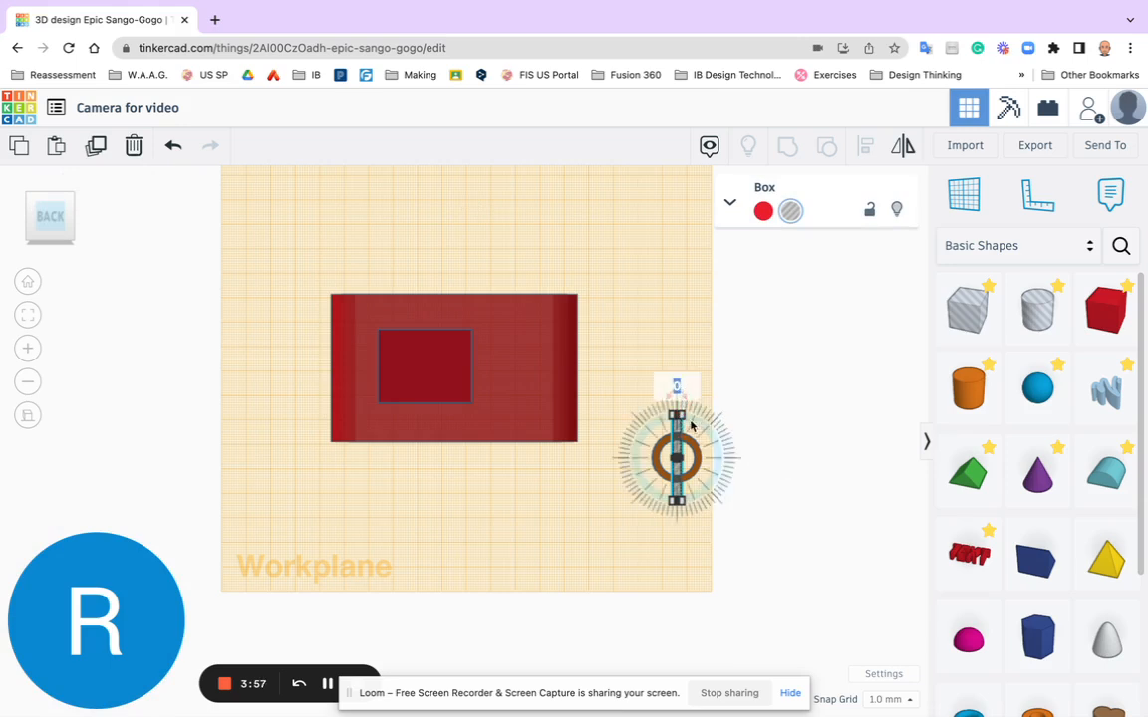
click(716, 391)
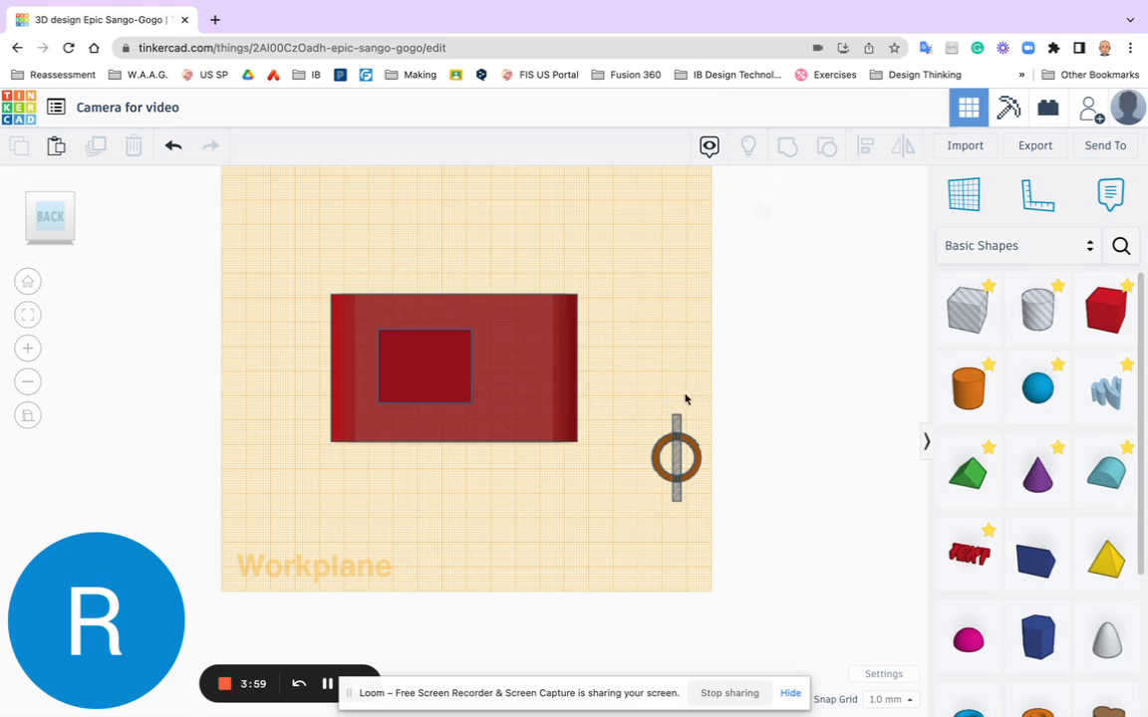
click(677, 431)
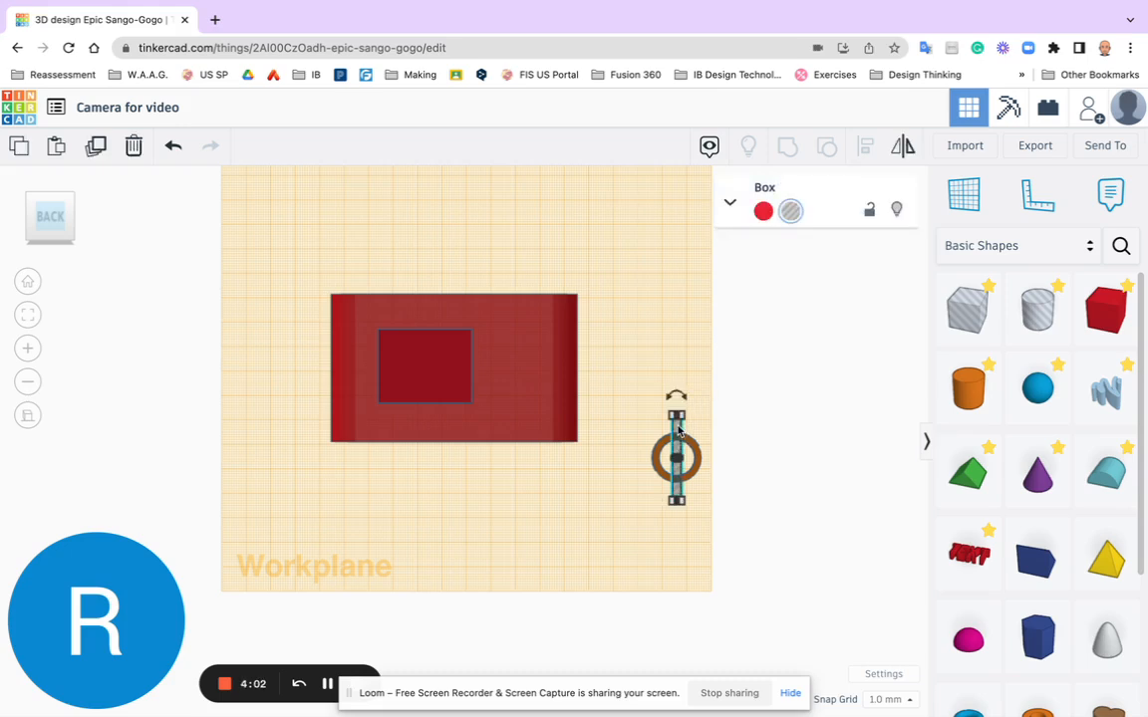
click(687, 397)
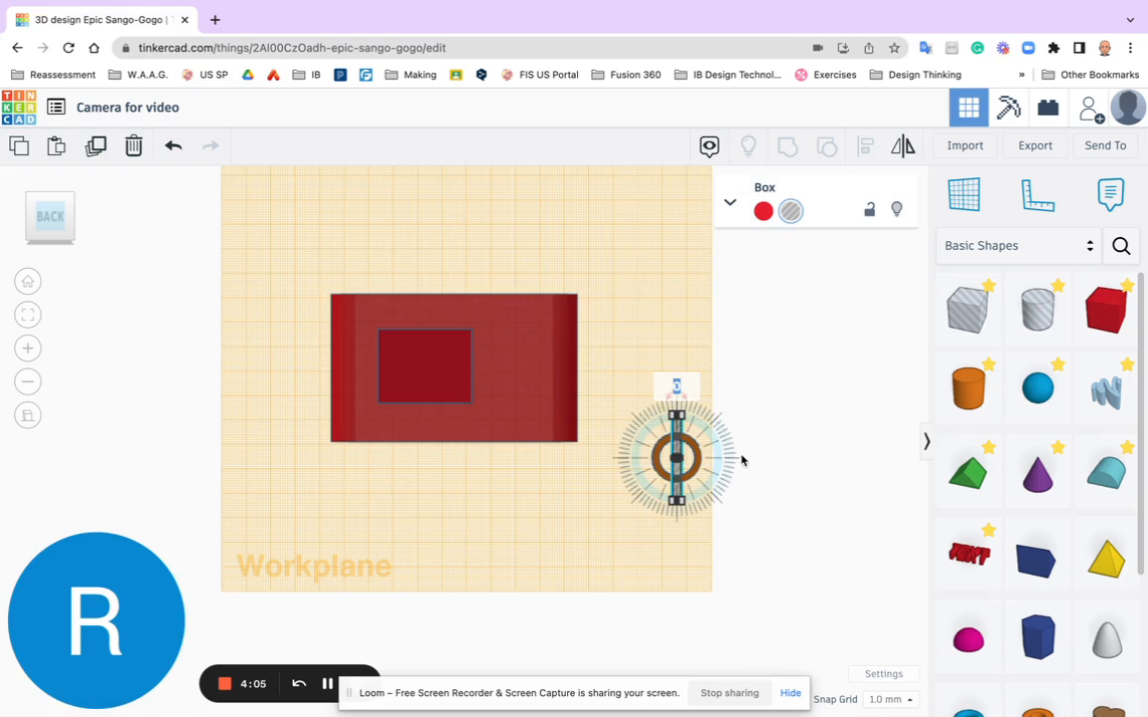
click(690, 390)
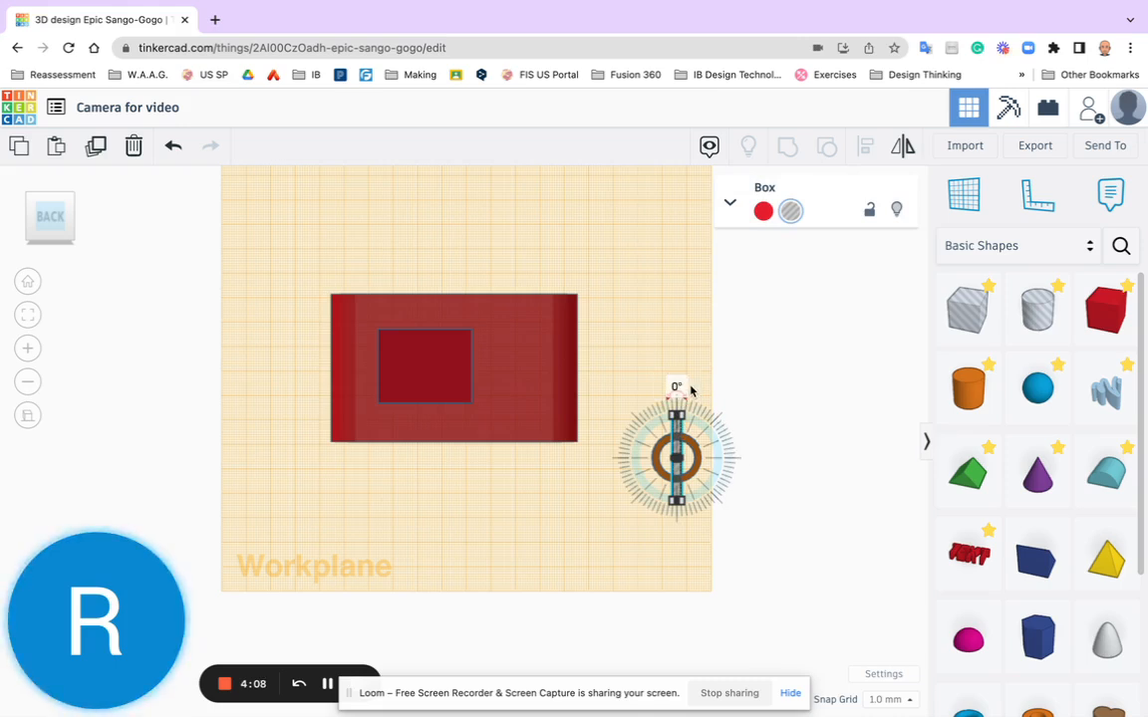
click(682, 401)
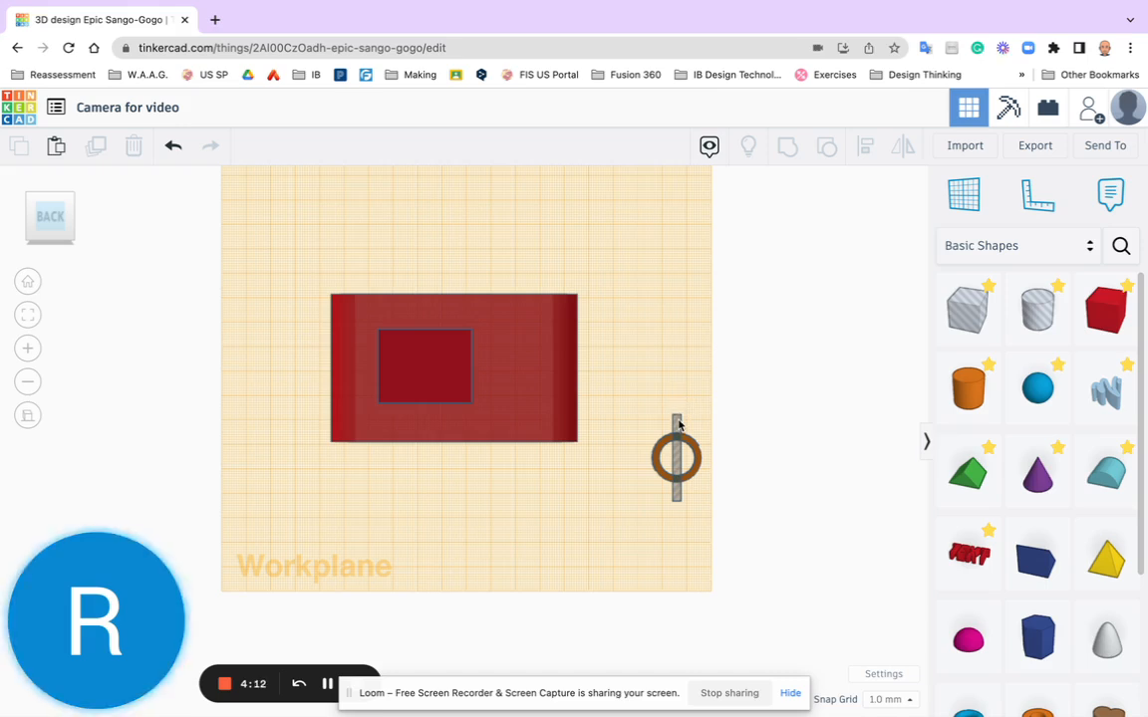
Rotate the duplicated hole box 90° so it crosses the other hole box over the tube ring.
click(678, 425)
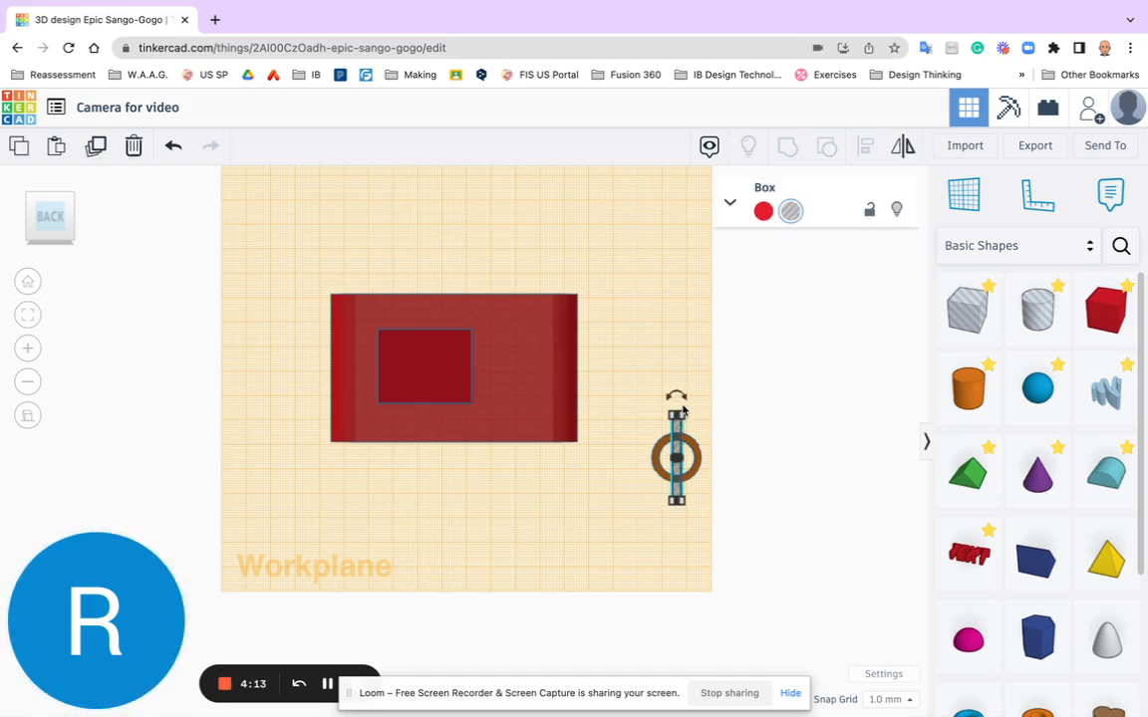
mouse_move(680, 395)
drag(706, 410, 721, 460)
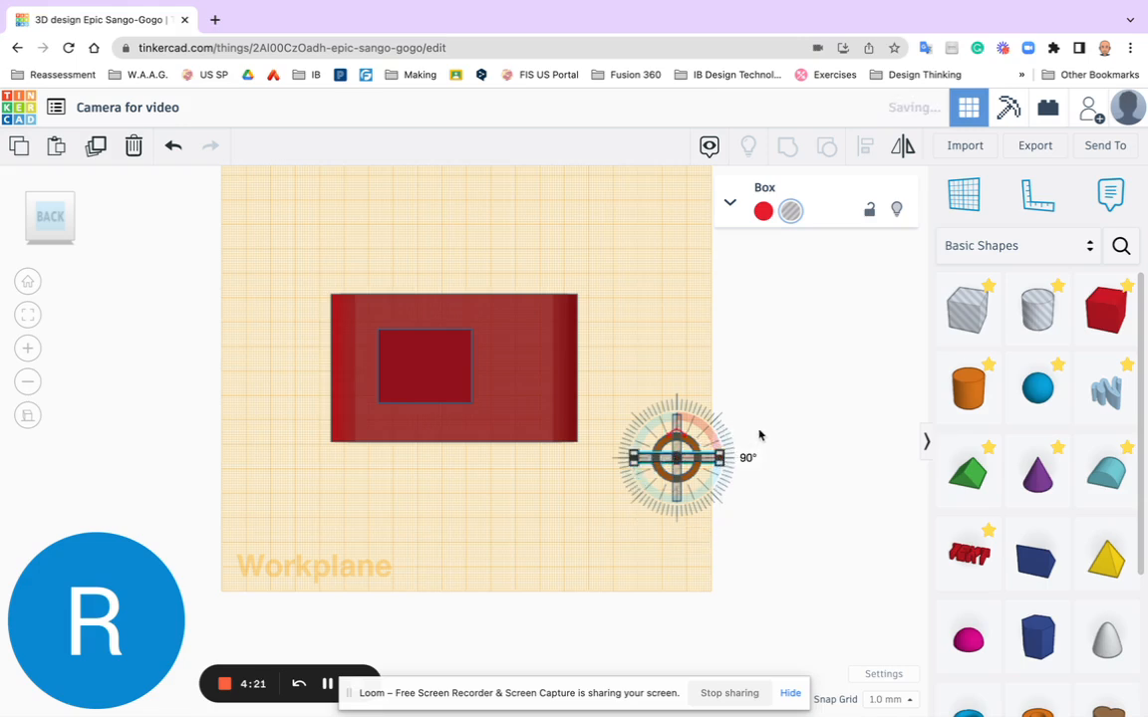
click(759, 435)
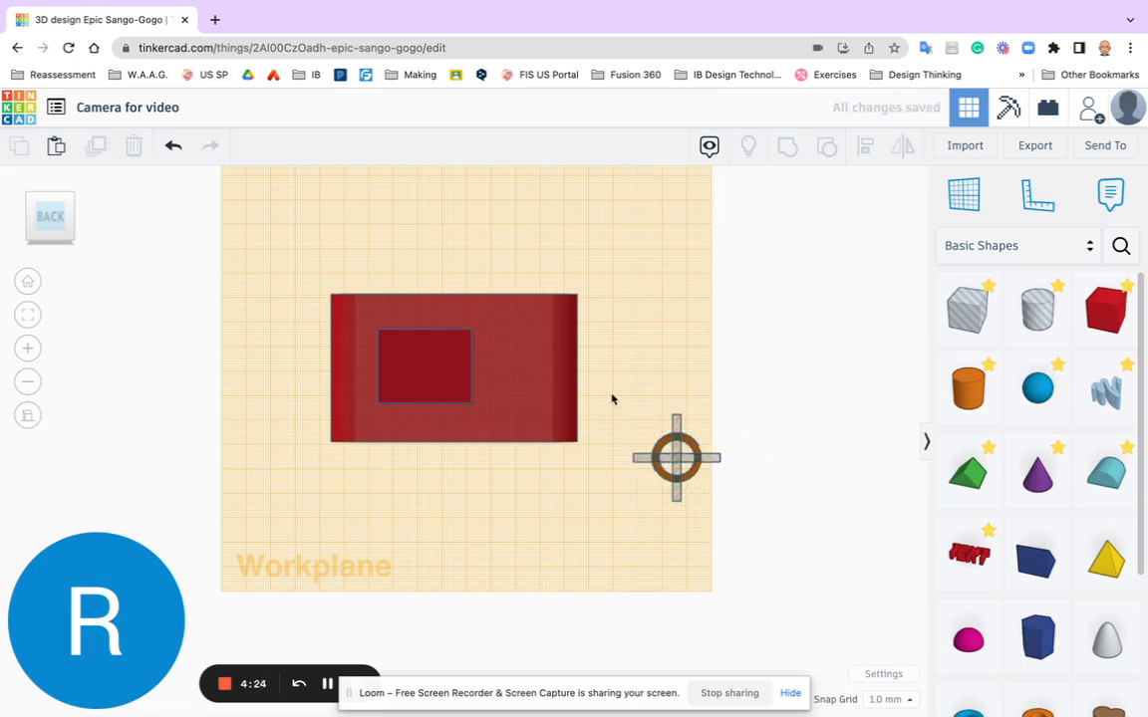
Group the tube ring with both crossed hole boxes to cut the ring into four segments.
drag(611, 394, 758, 520)
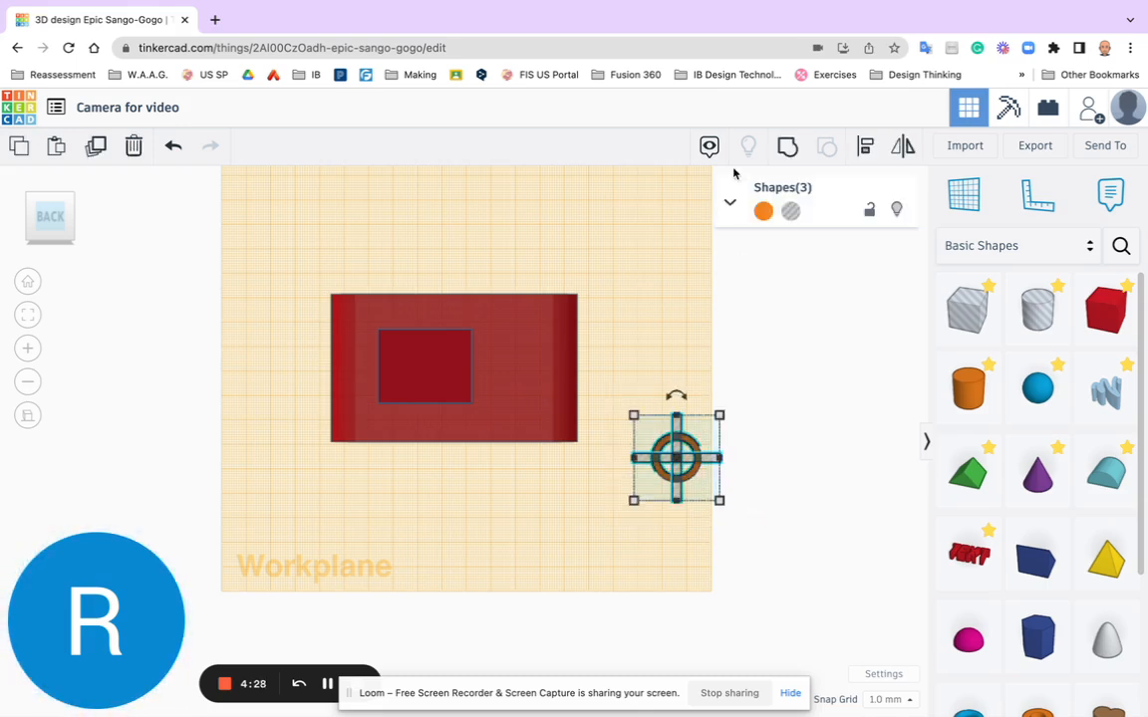
click(788, 148)
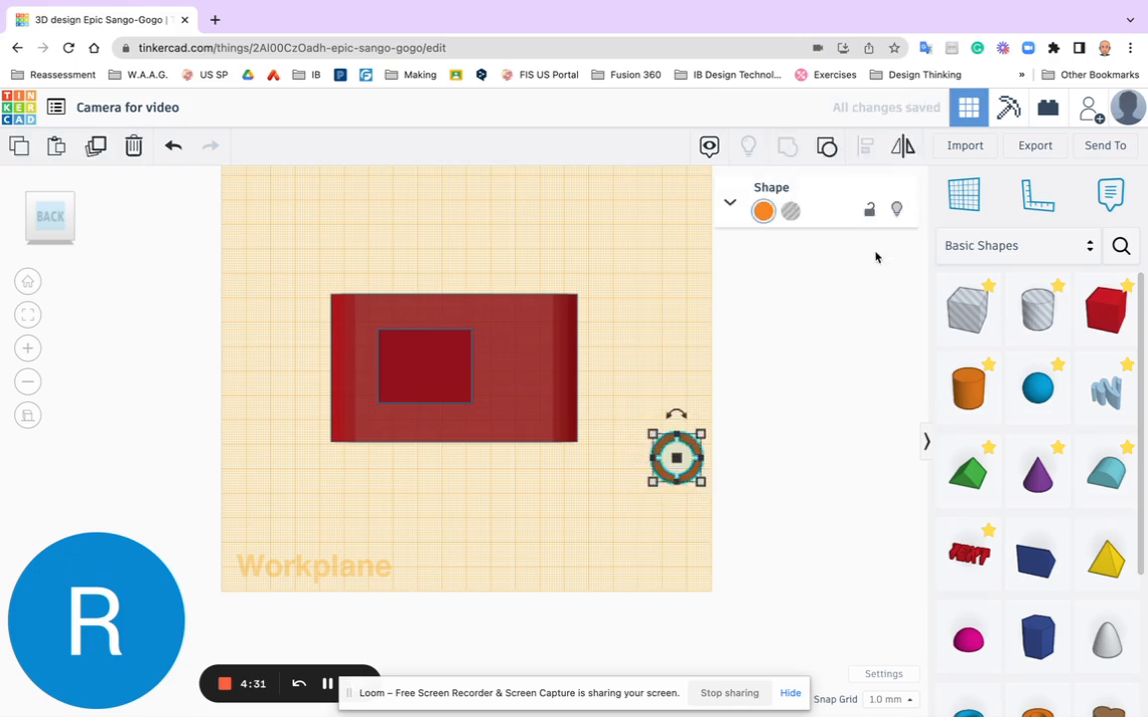
click(734, 459)
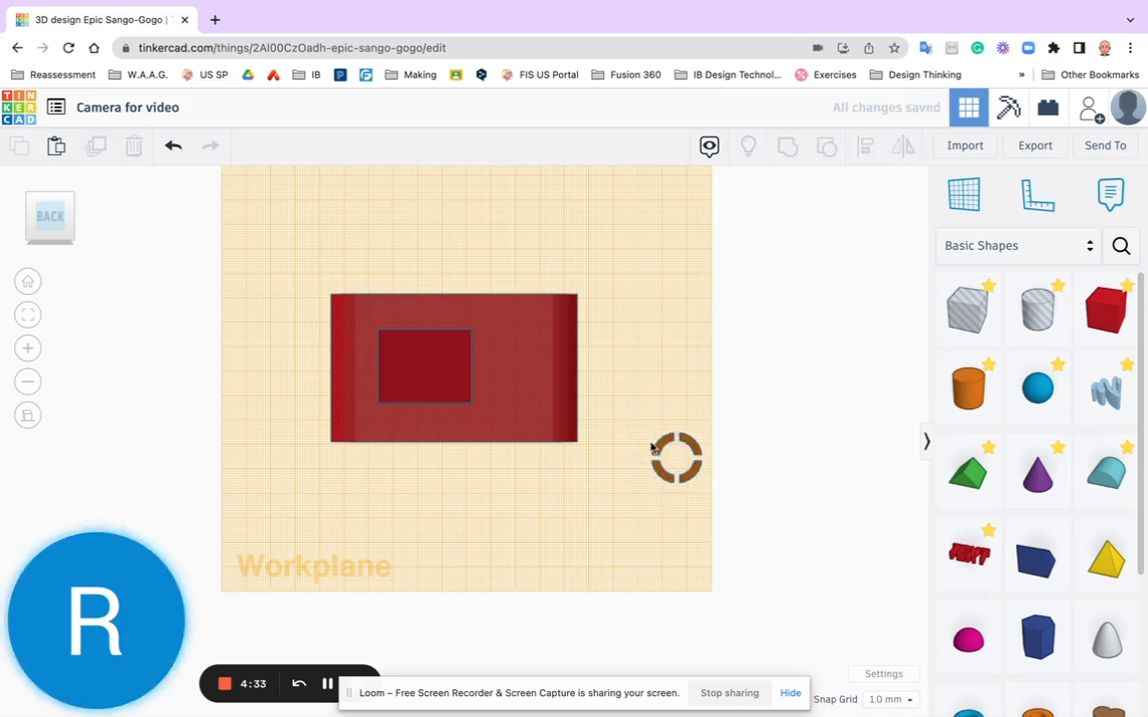
Add a cylinder just above the segmented ring and resize it to 10 mm by 10 mm.
click(970, 404)
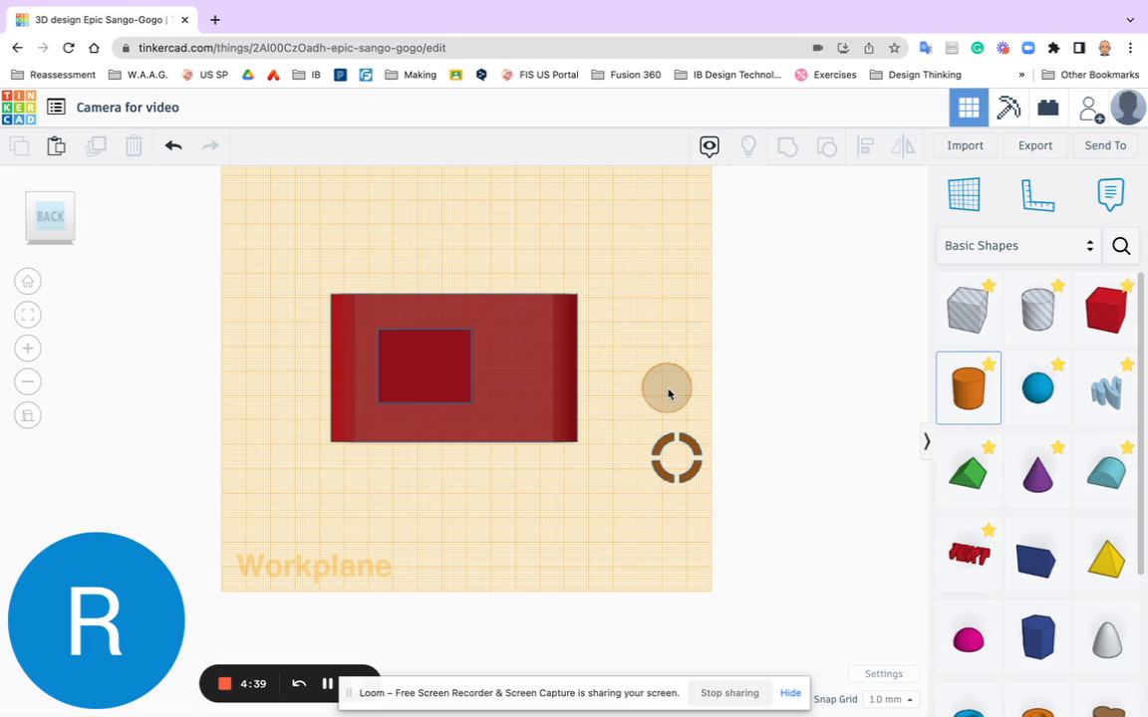
click(668, 392)
mouse_move(695, 417)
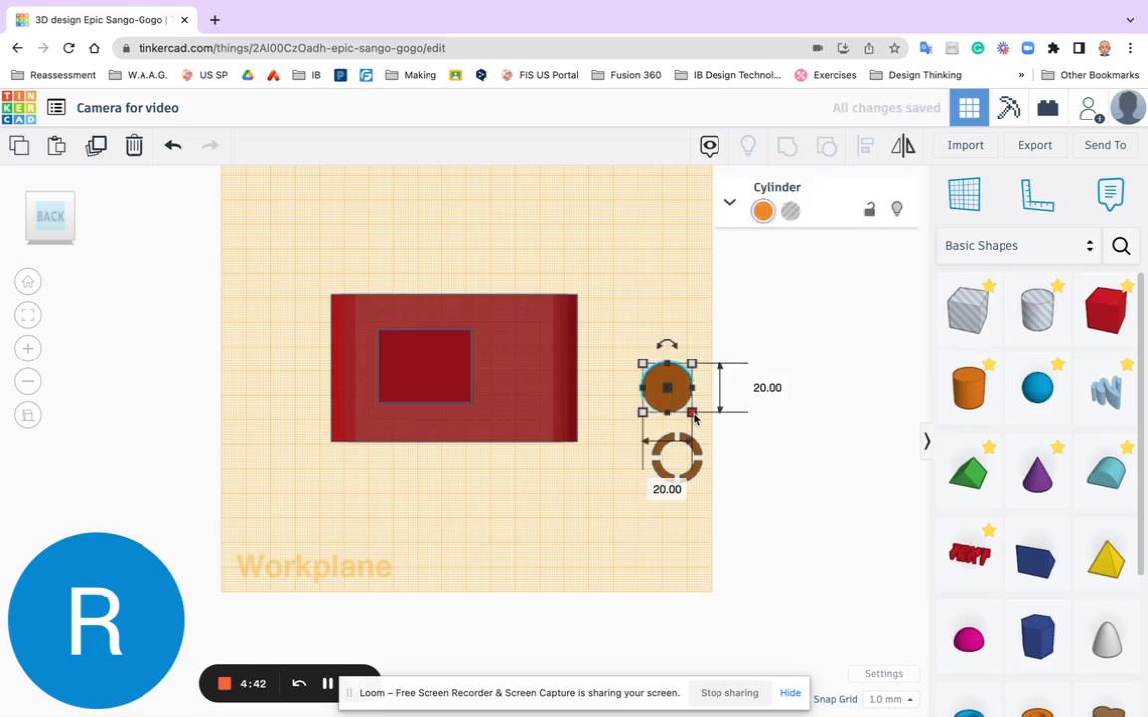
click(667, 489)
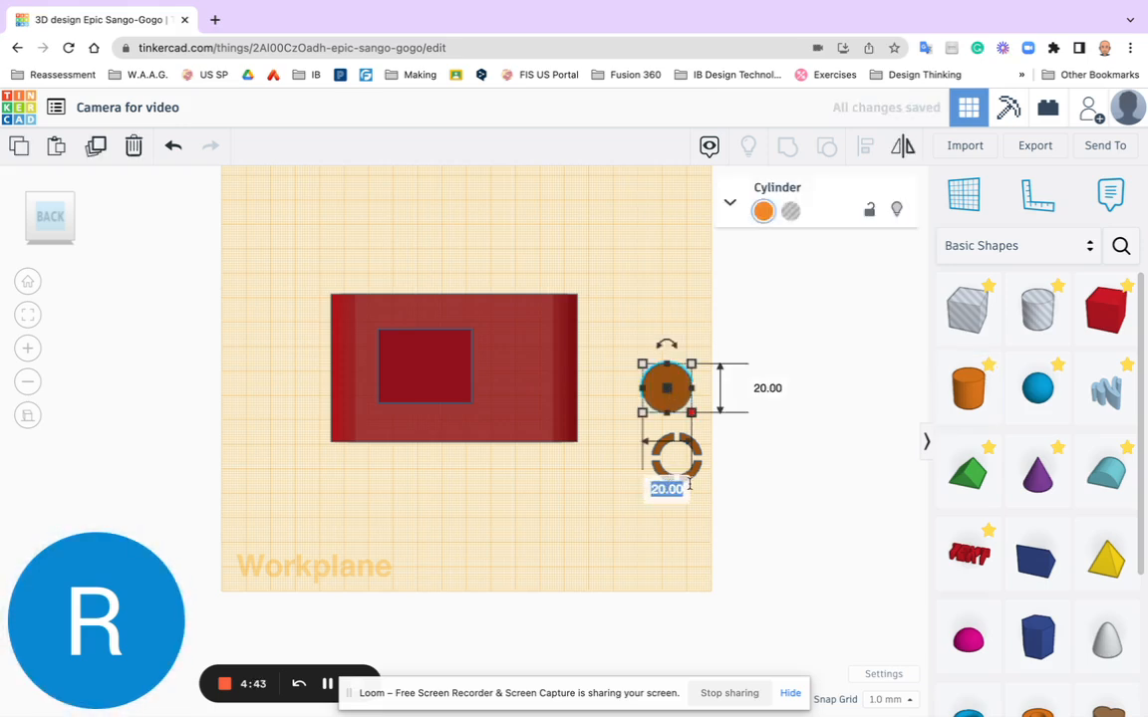
text(10)
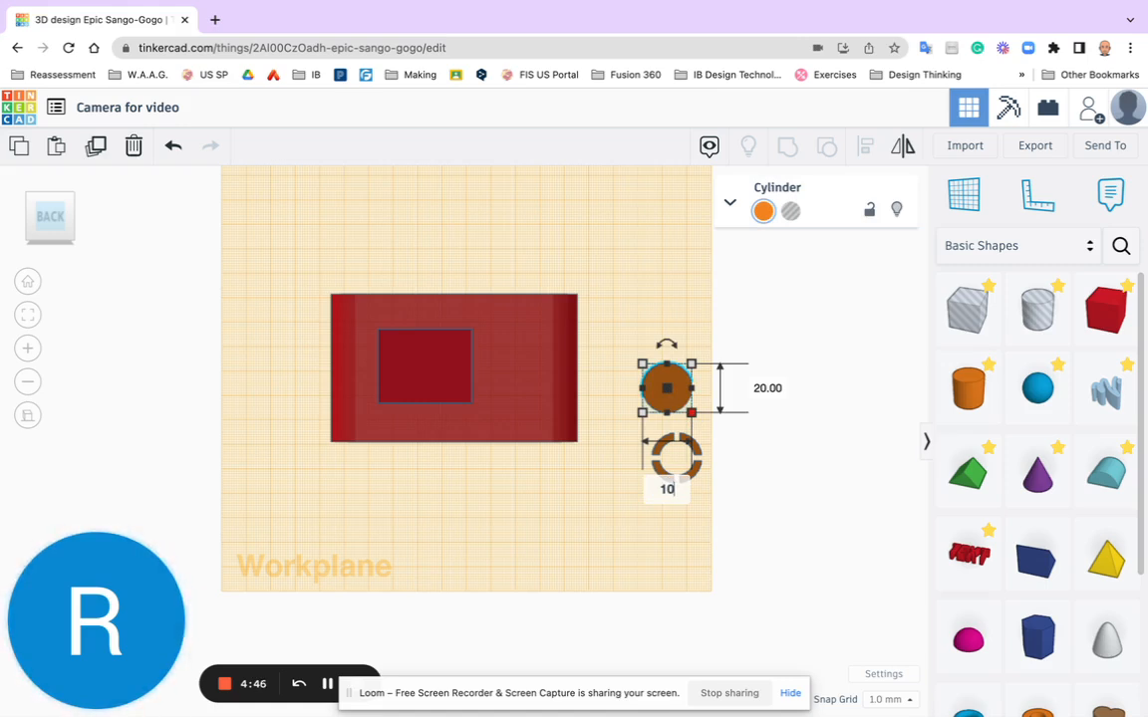
key(Tab)
text(10)
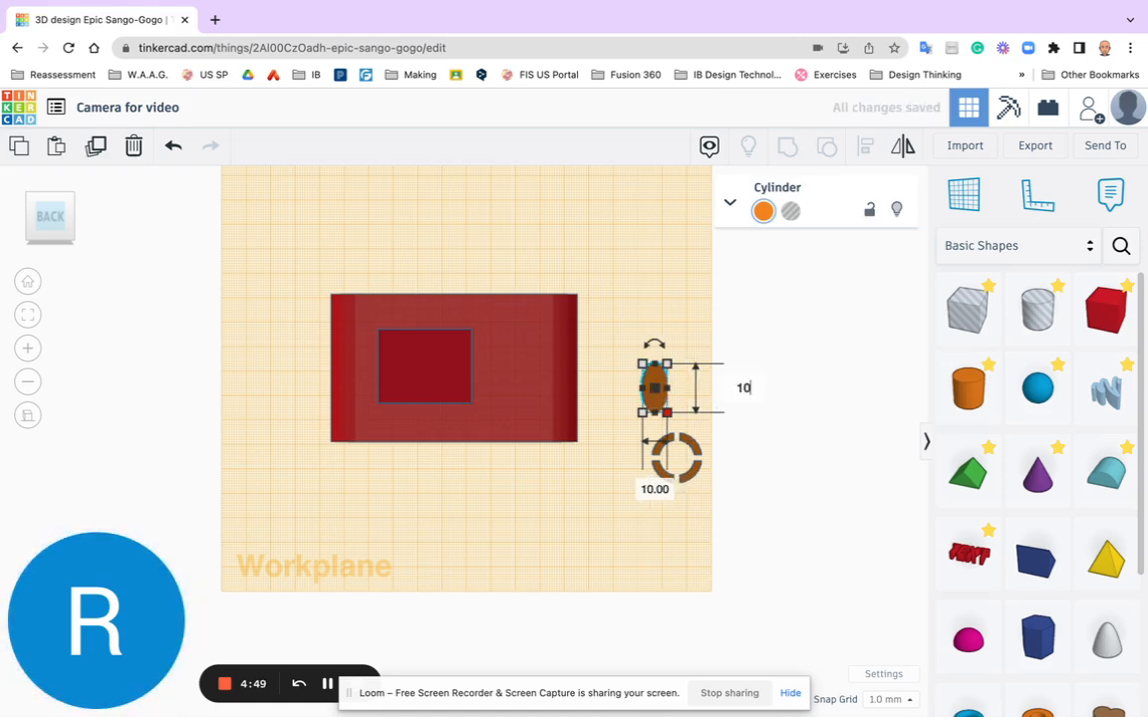
key(Return)
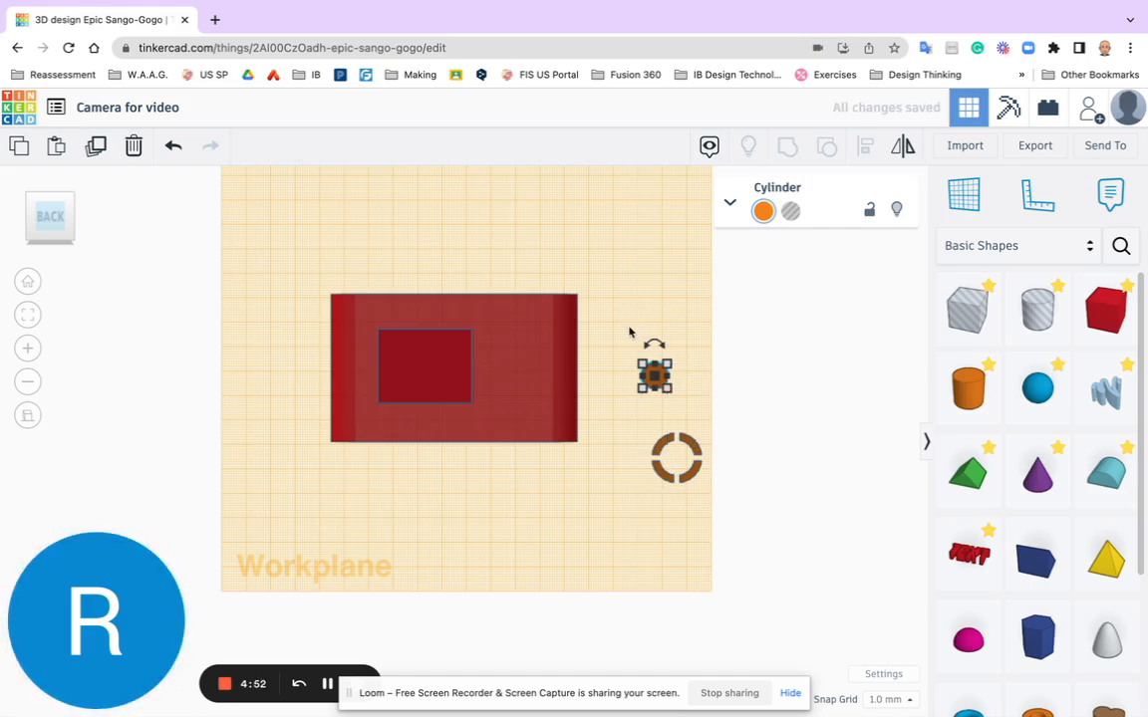
Align the small cylinder and the segmented ring to each other's centres, both horizontally and vertically.
drag(628, 328, 733, 497)
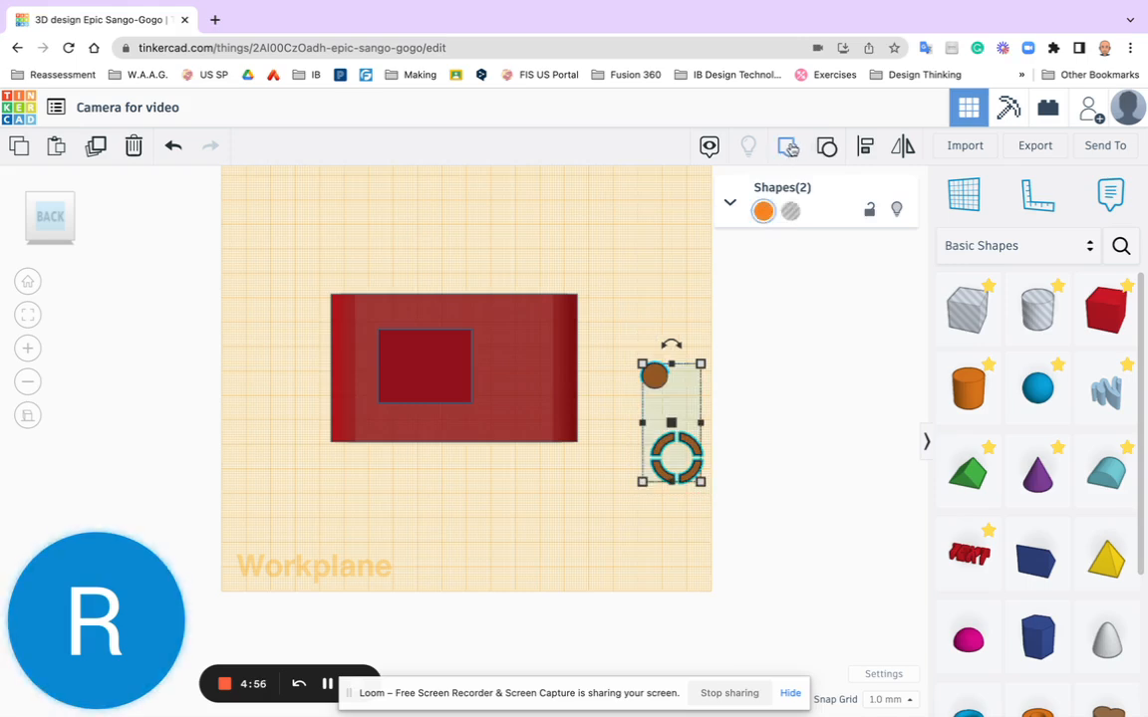
click(863, 148)
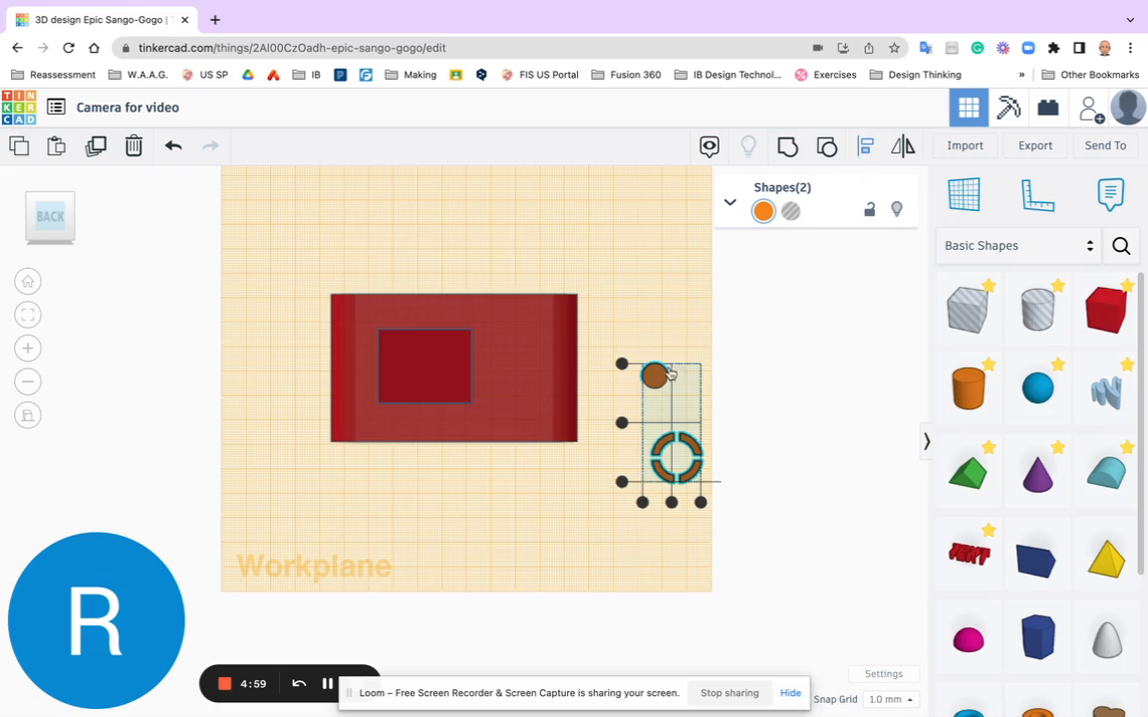
click(622, 425)
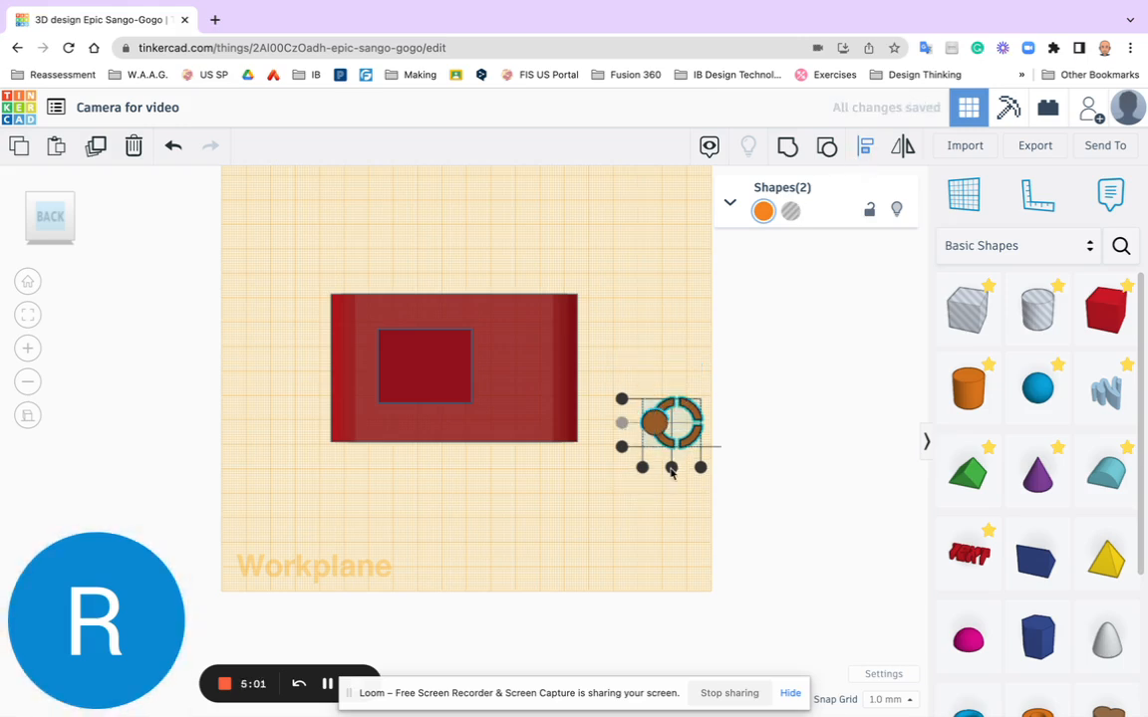
click(672, 468)
click(732, 428)
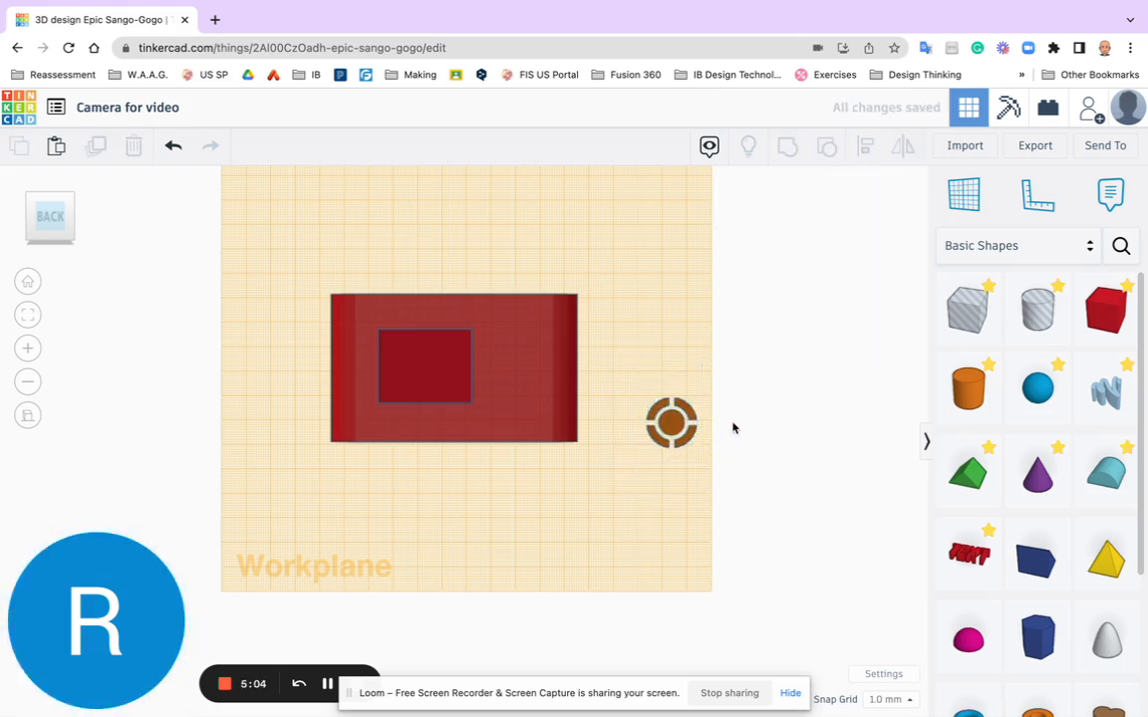
Group the cylinder with the segmented ring and rotate the group so the ring's gaps run diagonally.
drag(634, 384, 714, 454)
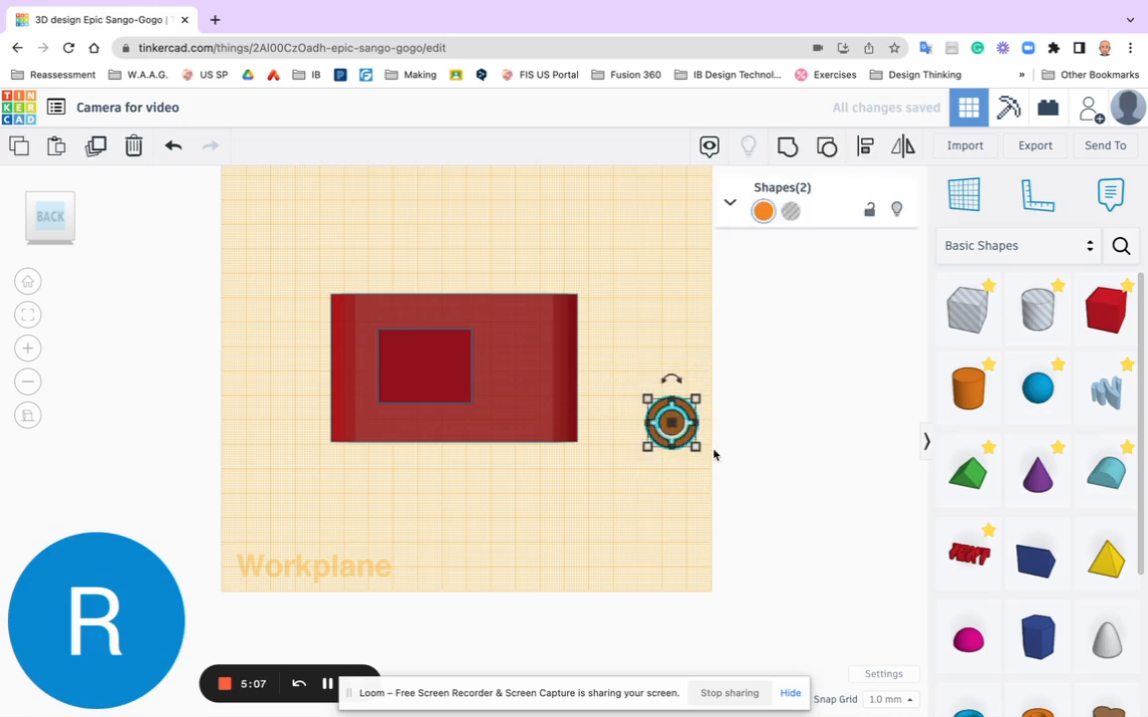
click(788, 147)
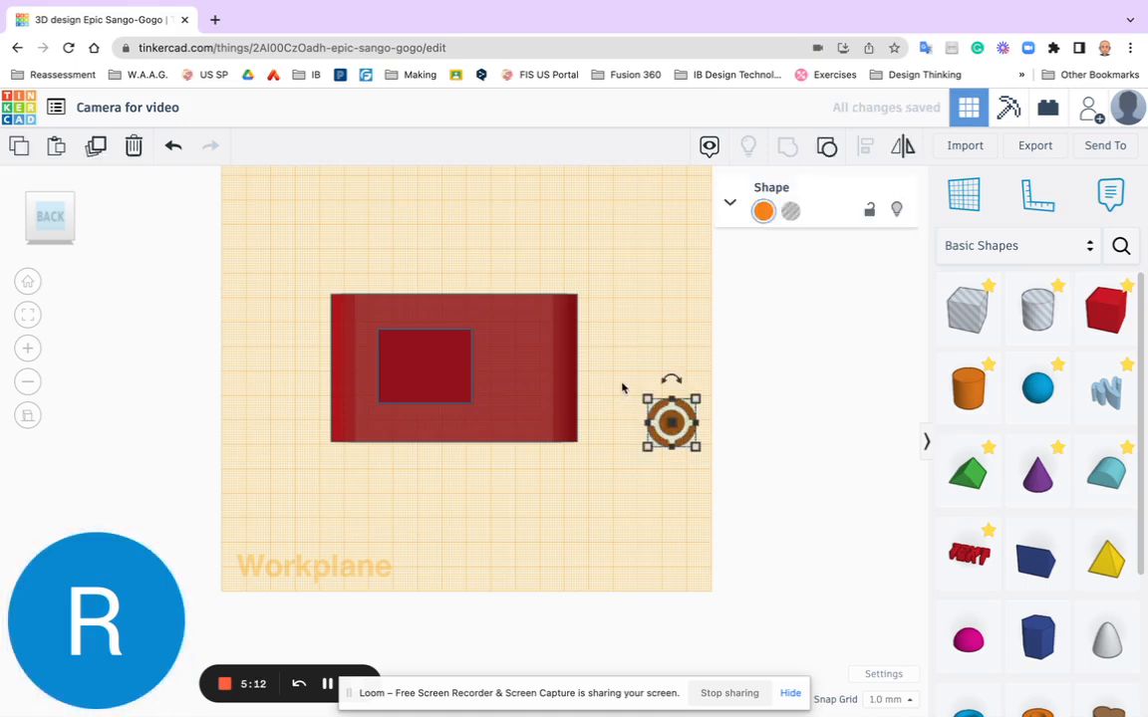
drag(622, 383, 724, 473)
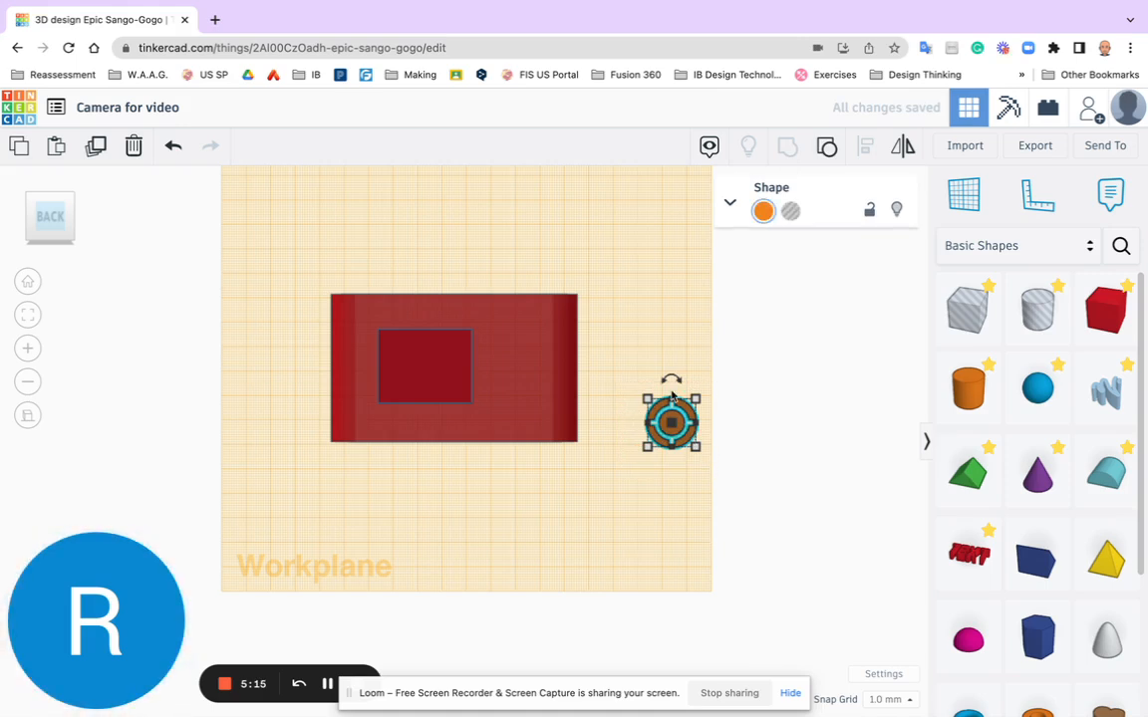
drag(673, 382, 695, 407)
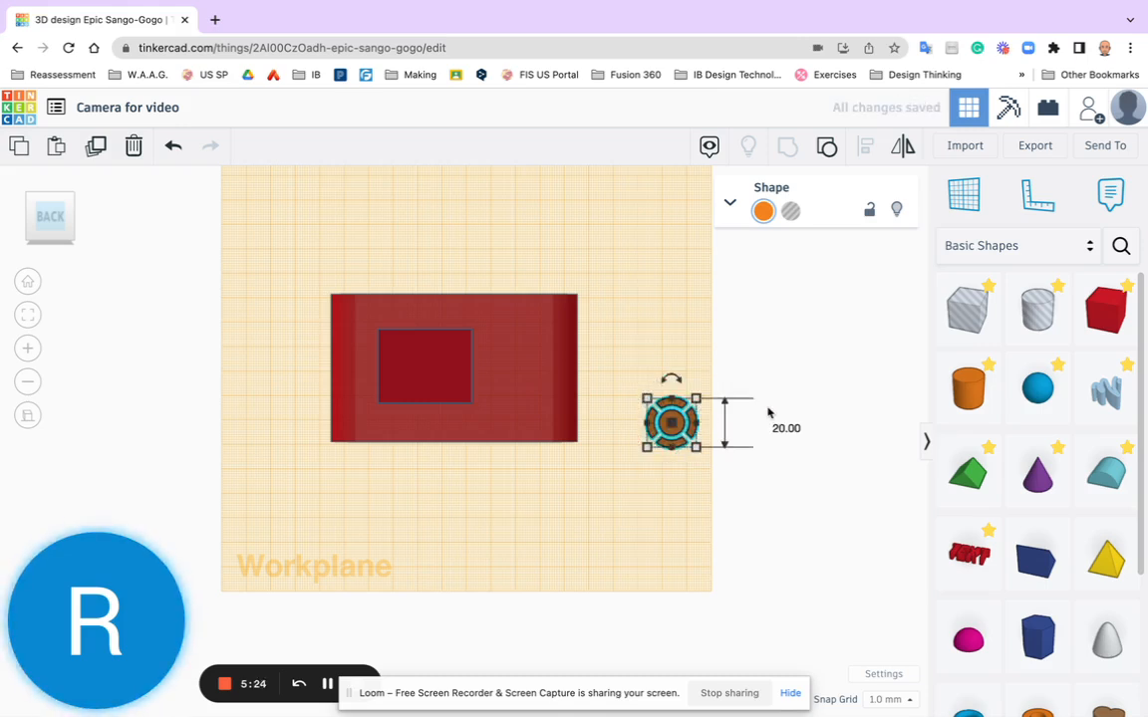
Move the control group about 65.9 mm sideways and 24.15 mm up onto the camera's back face, beside the screen panel.
drag(681, 434, 521, 374)
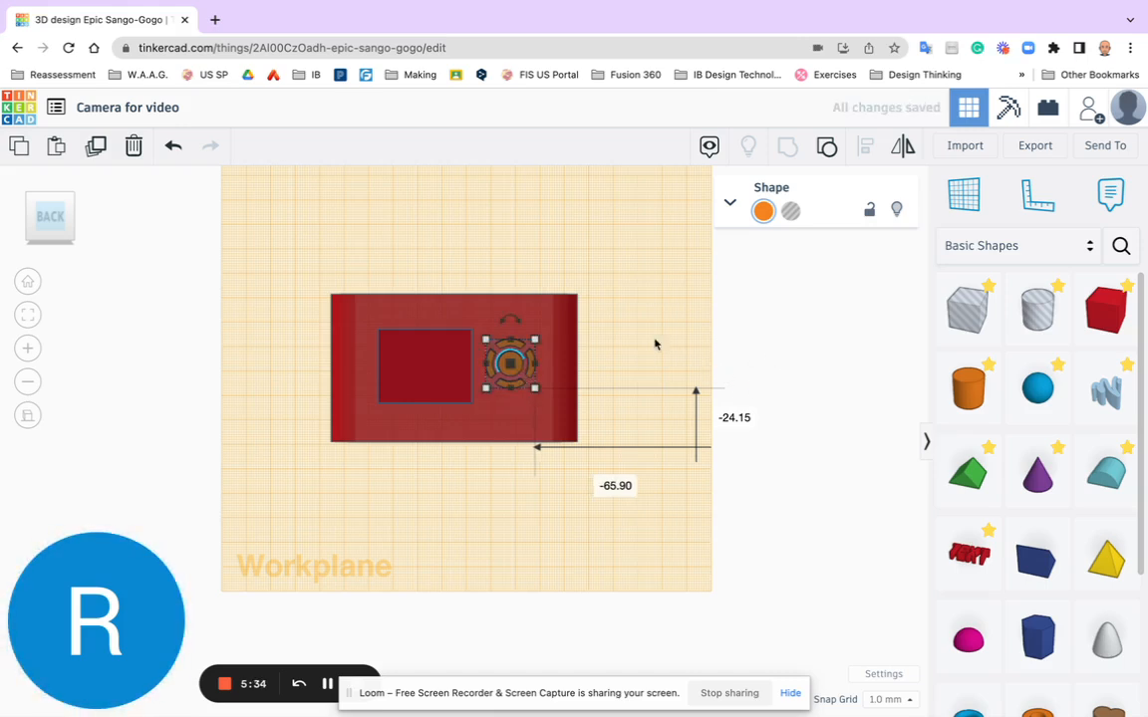
click(801, 278)
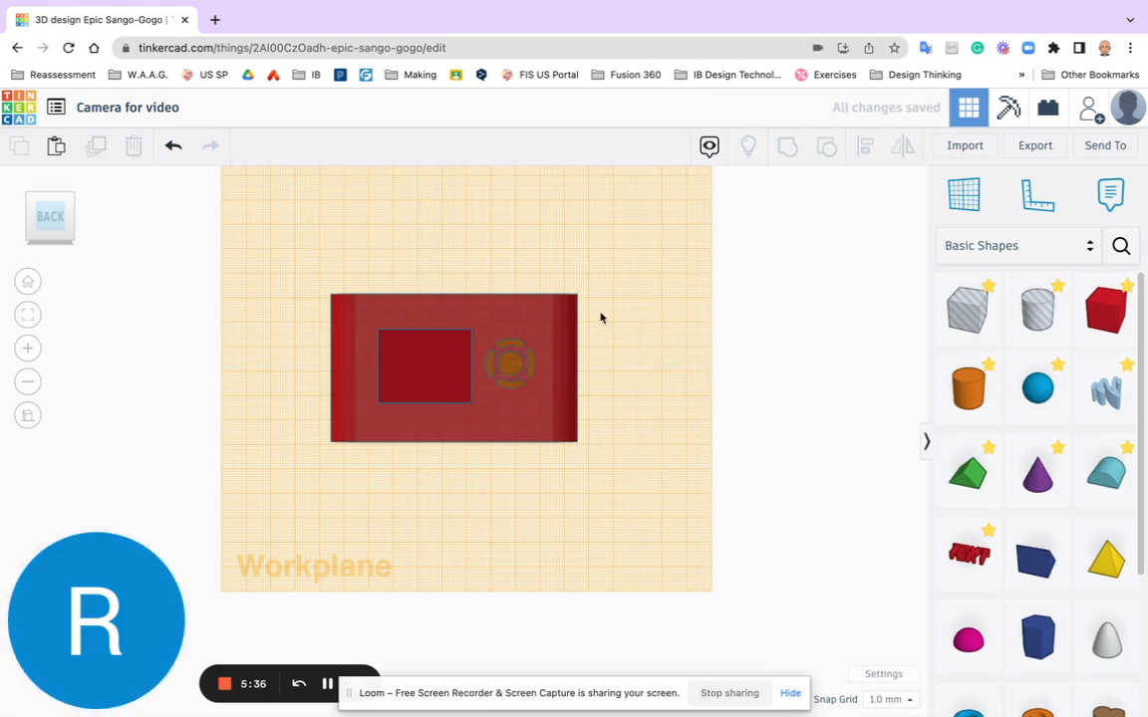
Ungroup the control into its ring and centre cylinder, and set the height of both to 2 mm.
right_drag(623, 313, 644, 338)
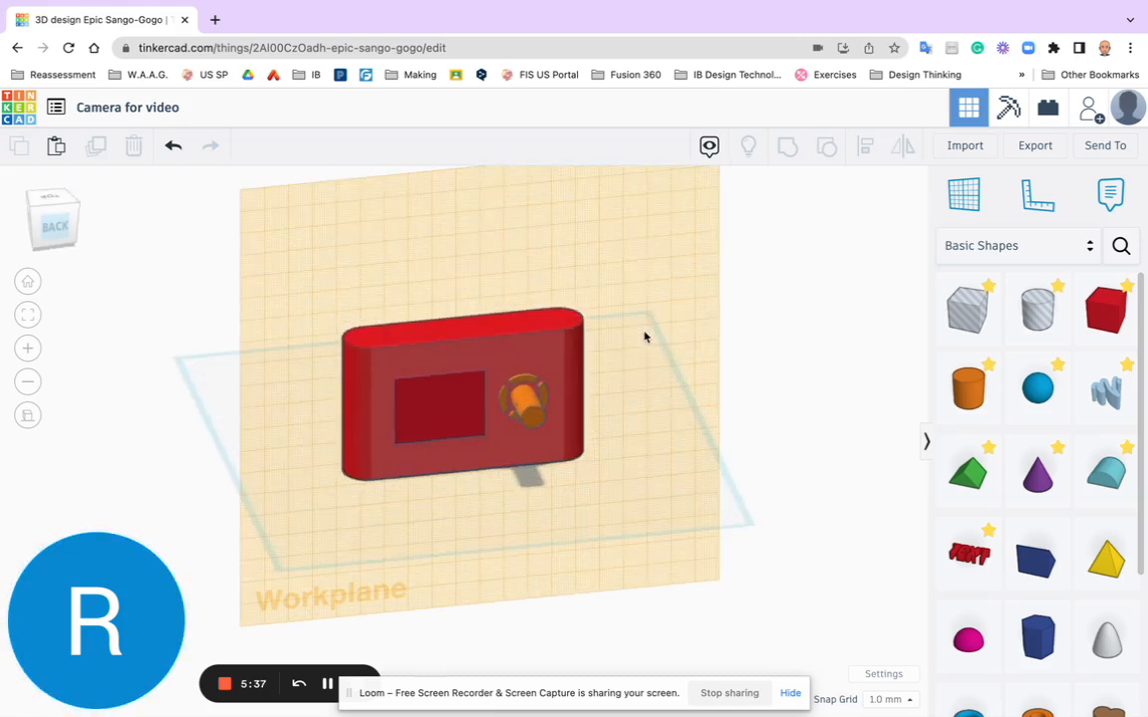
click(533, 404)
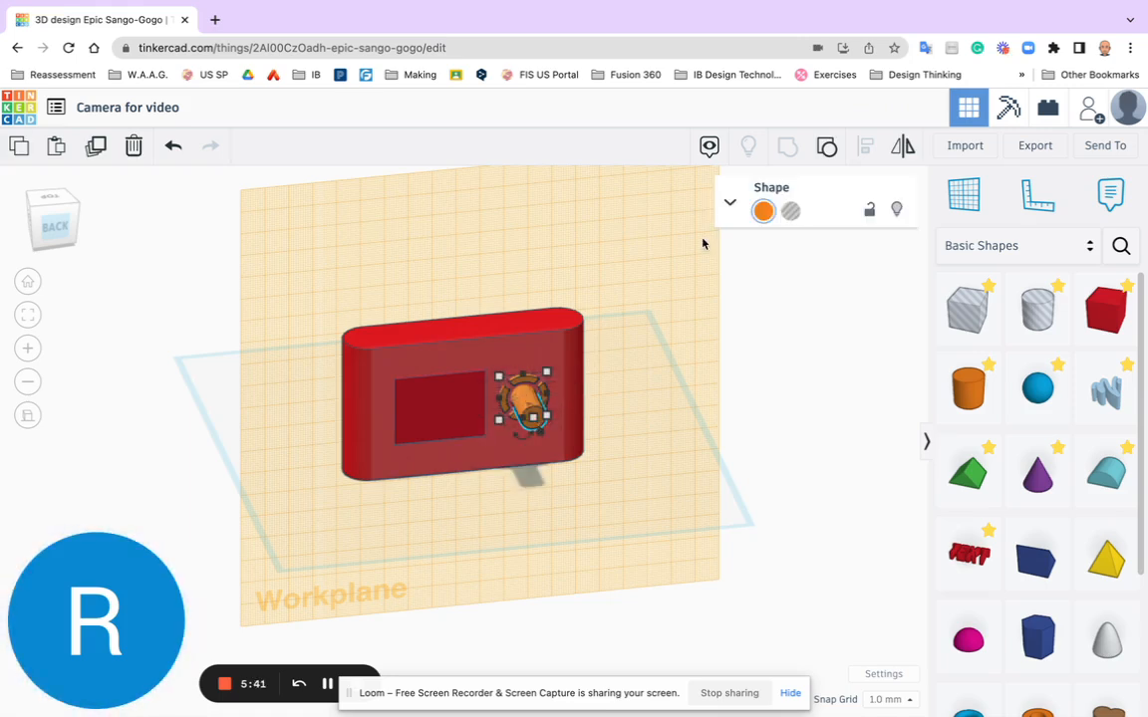
click(827, 147)
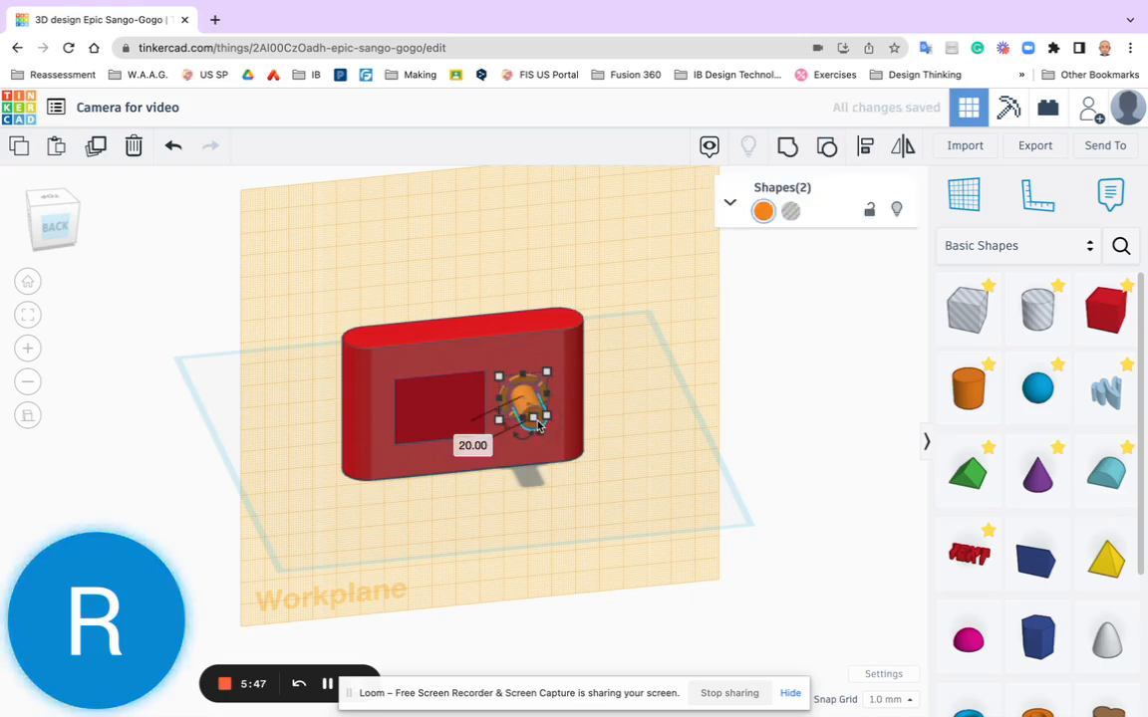
click(458, 439)
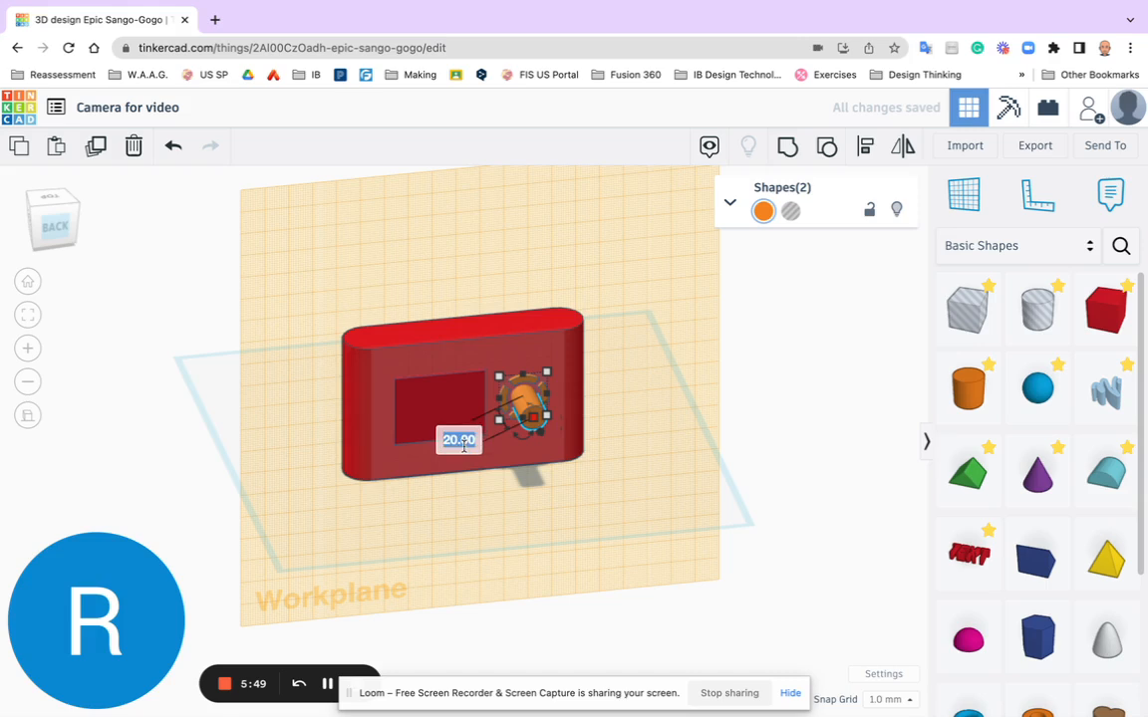
text(2)
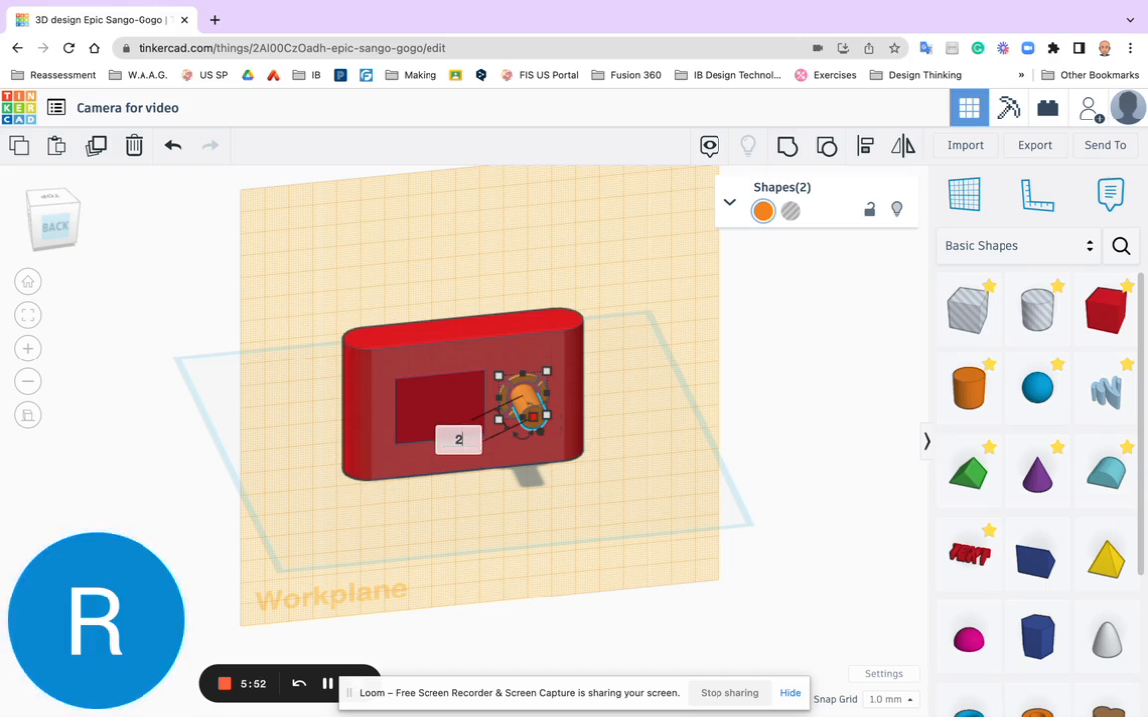
key(Return)
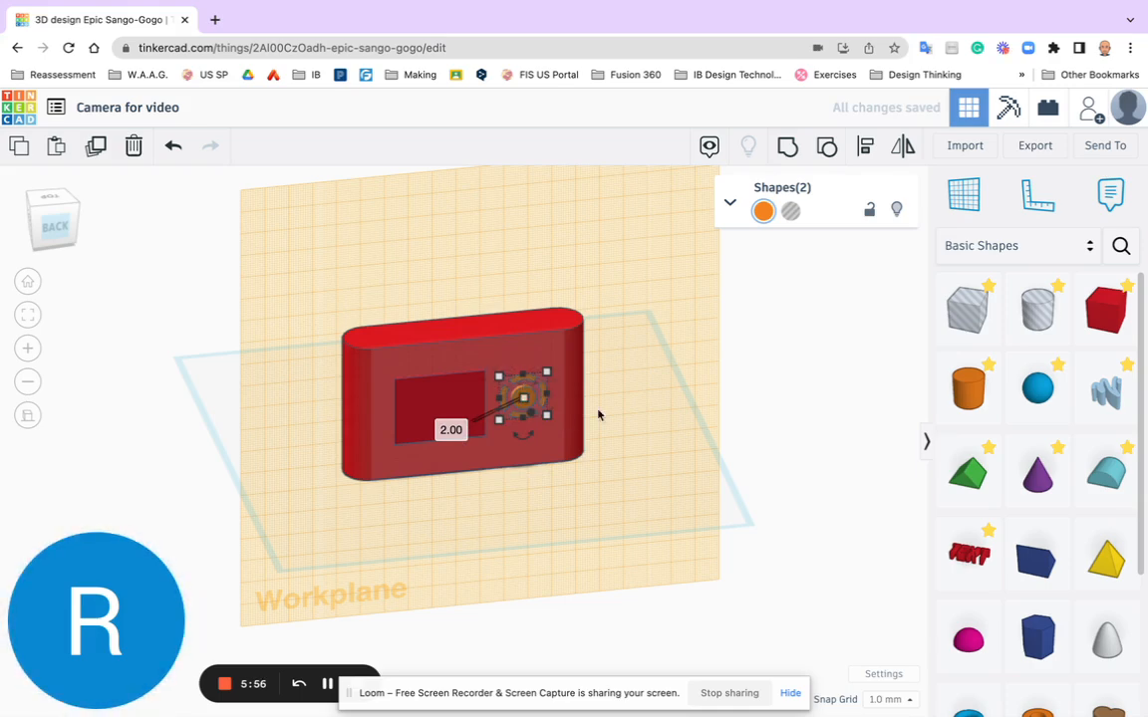
Try grouping the segmented ring with its centre cylinder, and ungroup the two shapes again.
scroll(598, 415, up, 3)
scroll(571, 391, up, 1)
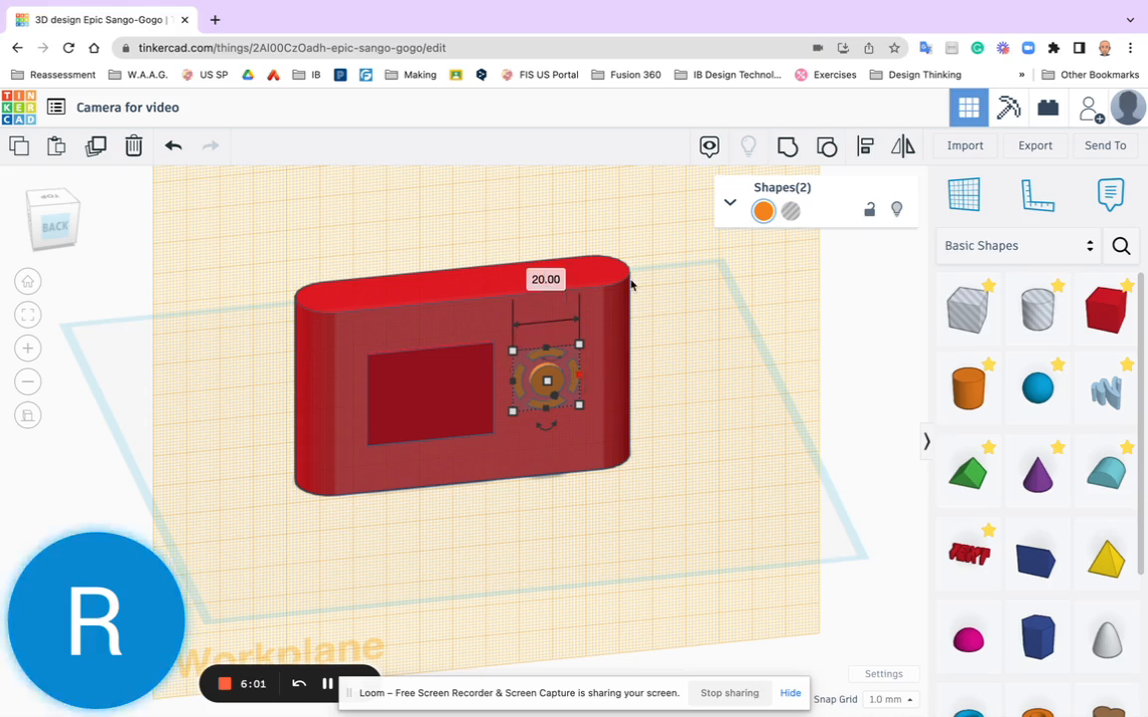
click(791, 151)
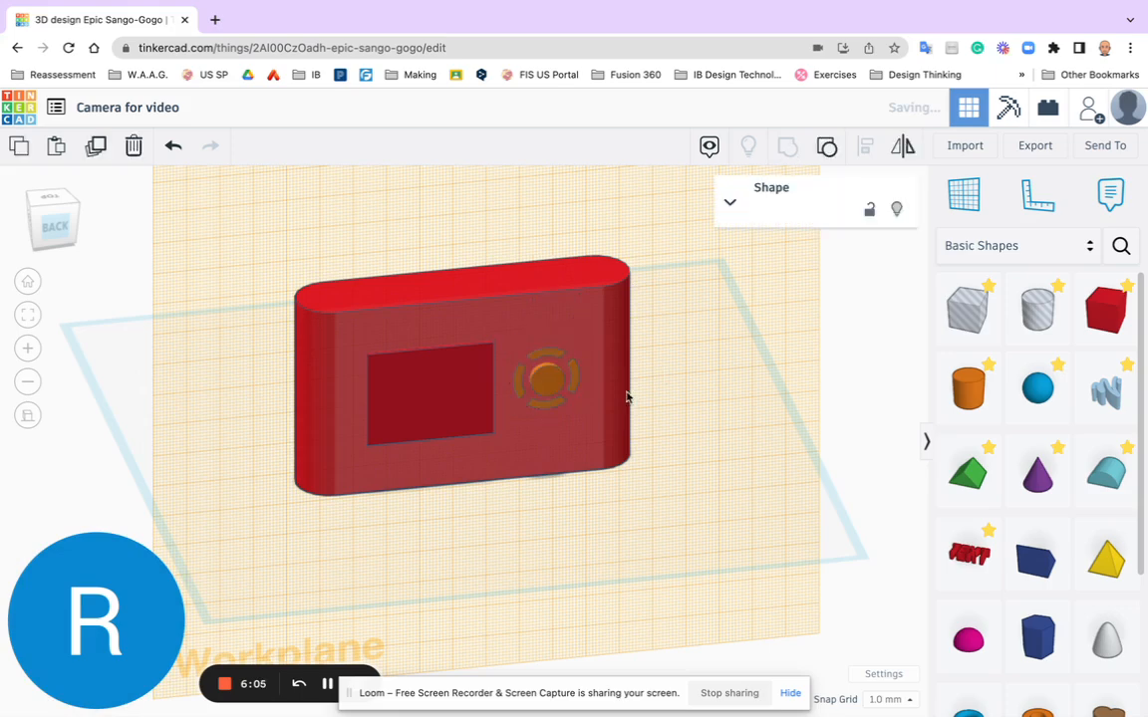
right_drag(628, 400, 643, 345)
right_drag(568, 334, 576, 333)
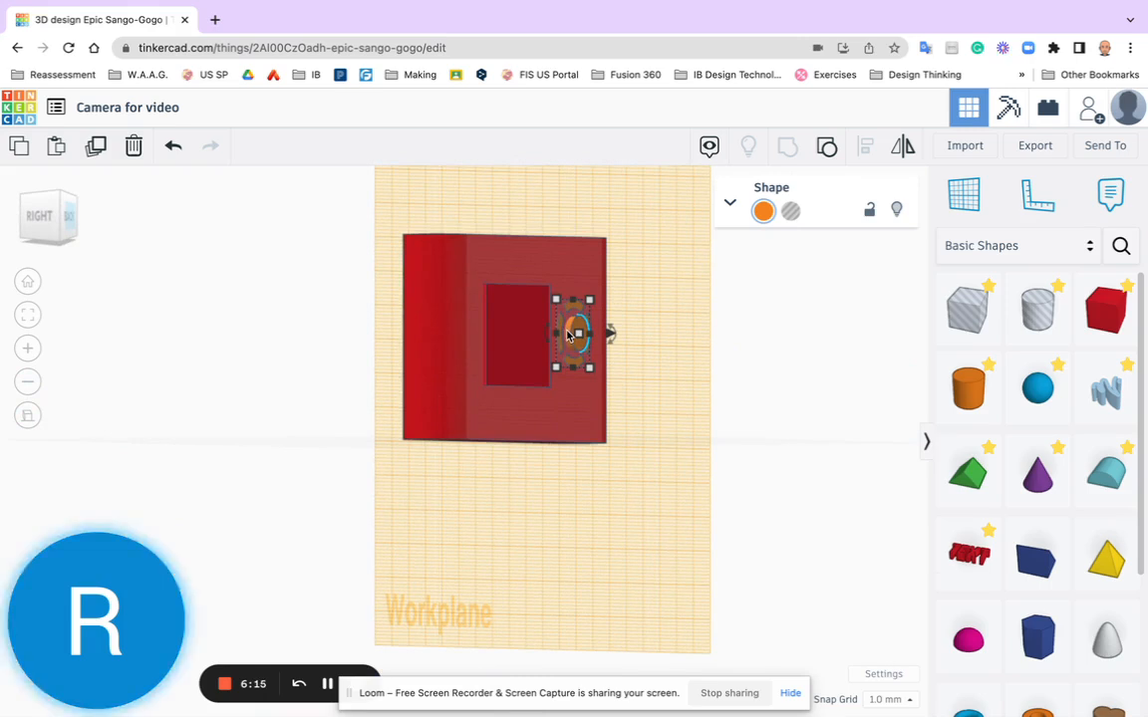
click(829, 145)
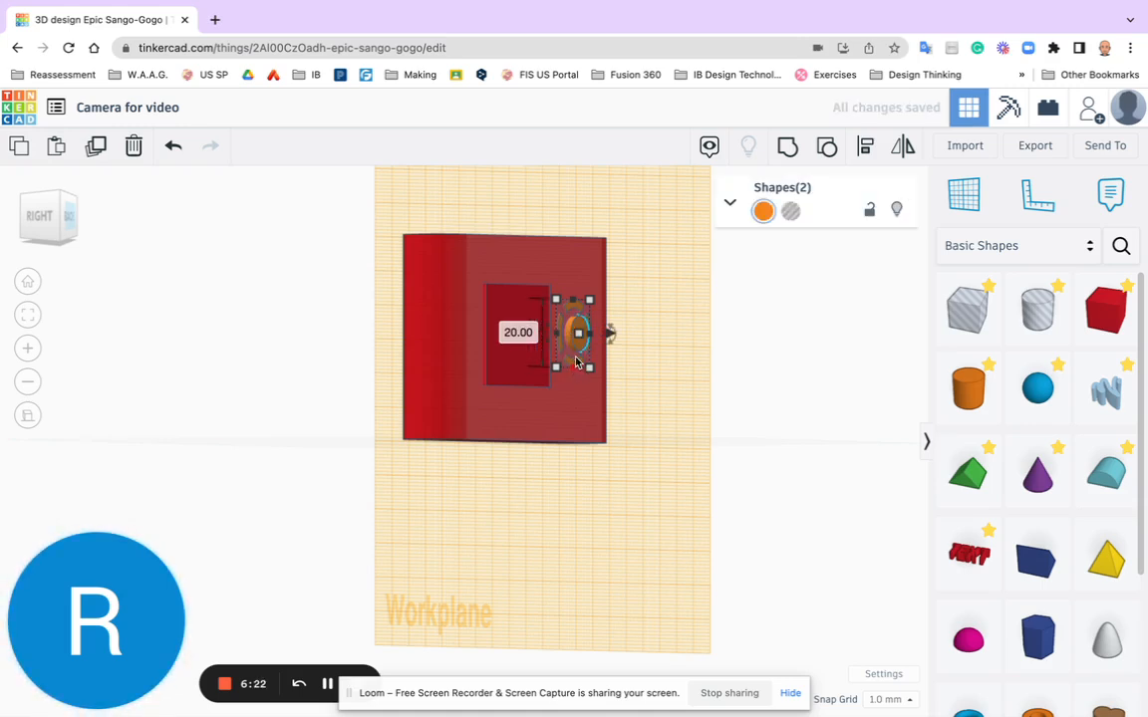
Set the height of the segmented ring alone to 2 mm.
click(737, 359)
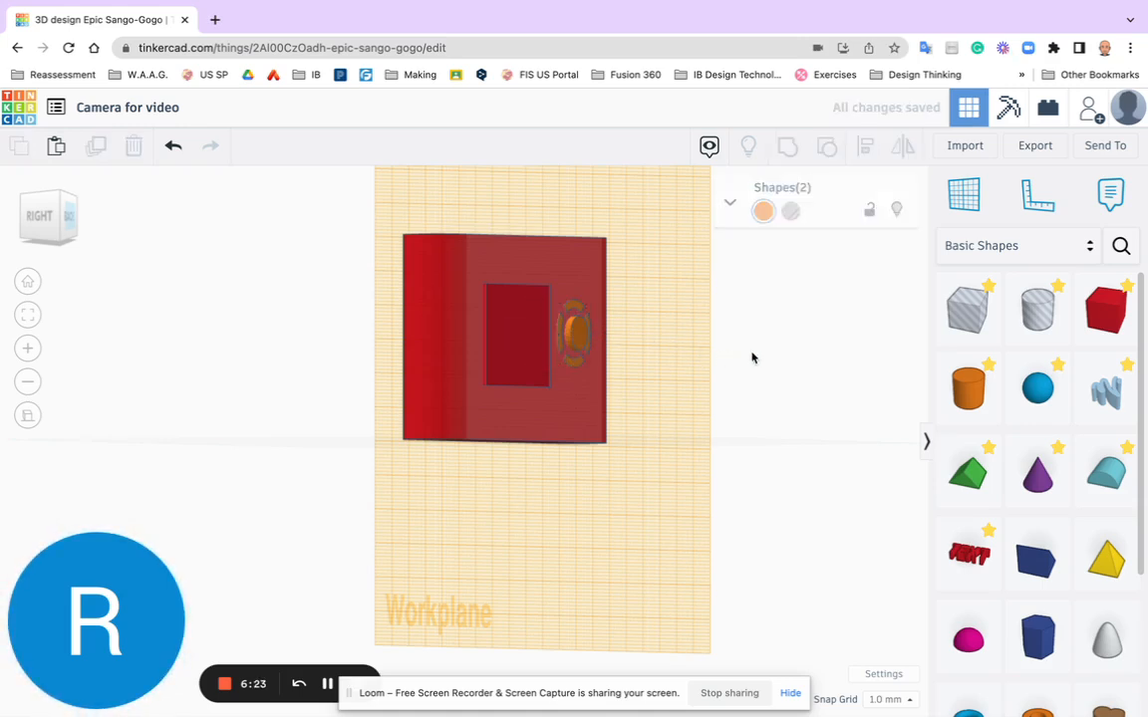
click(574, 367)
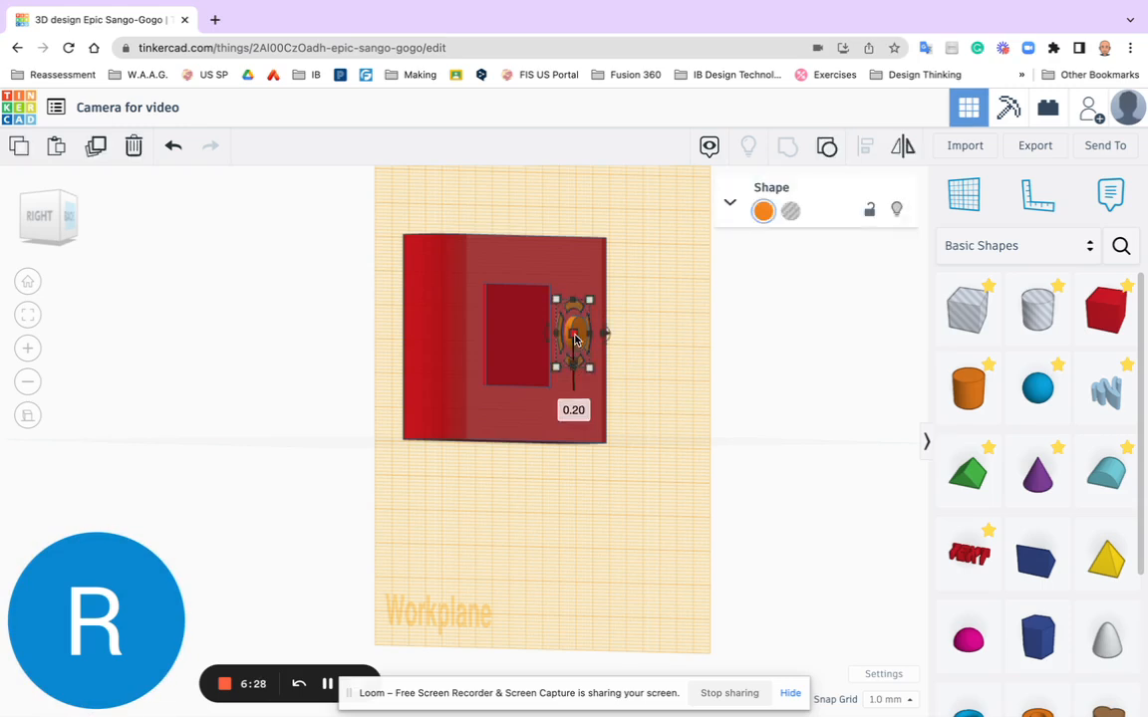
click(572, 409)
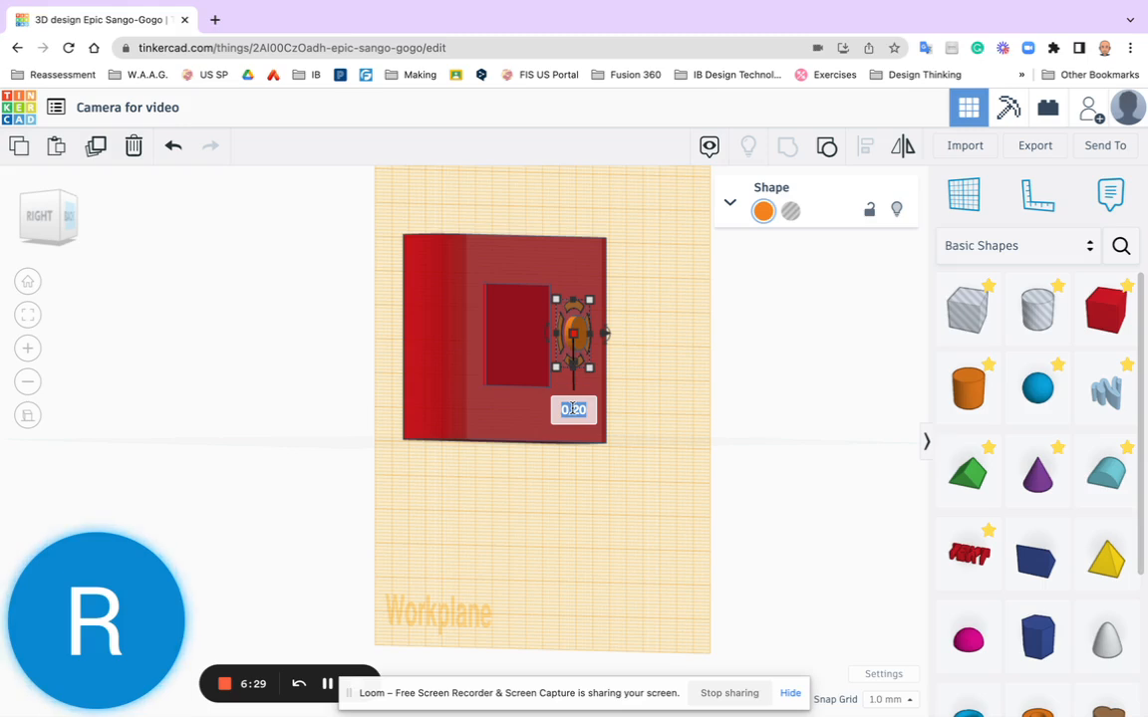
text(2)
key(Return)
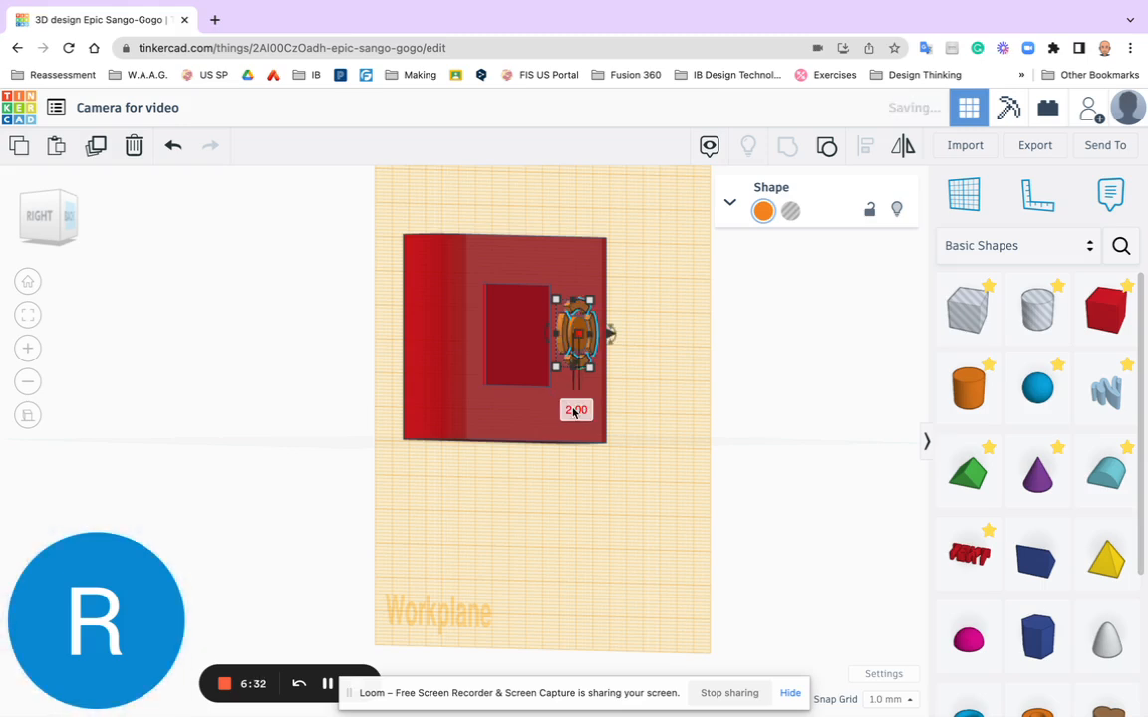
Group the centre cylinder with the segmented ring on the camera's back face.
click(744, 370)
click(581, 343)
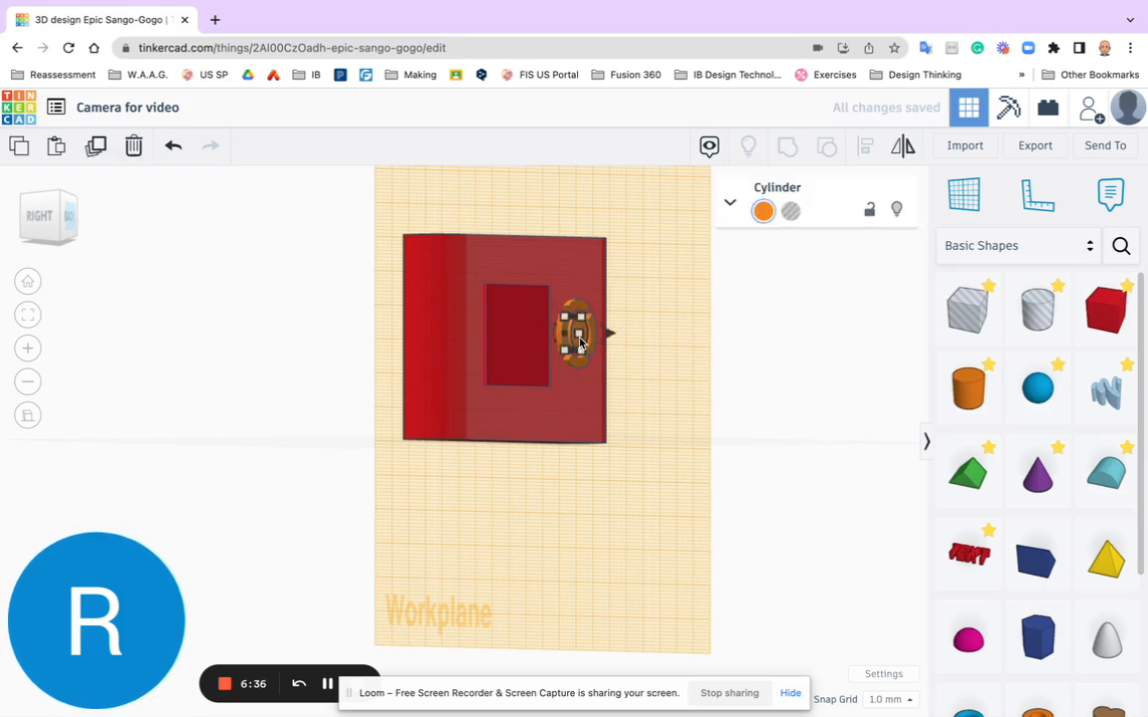
shift+click(585, 366)
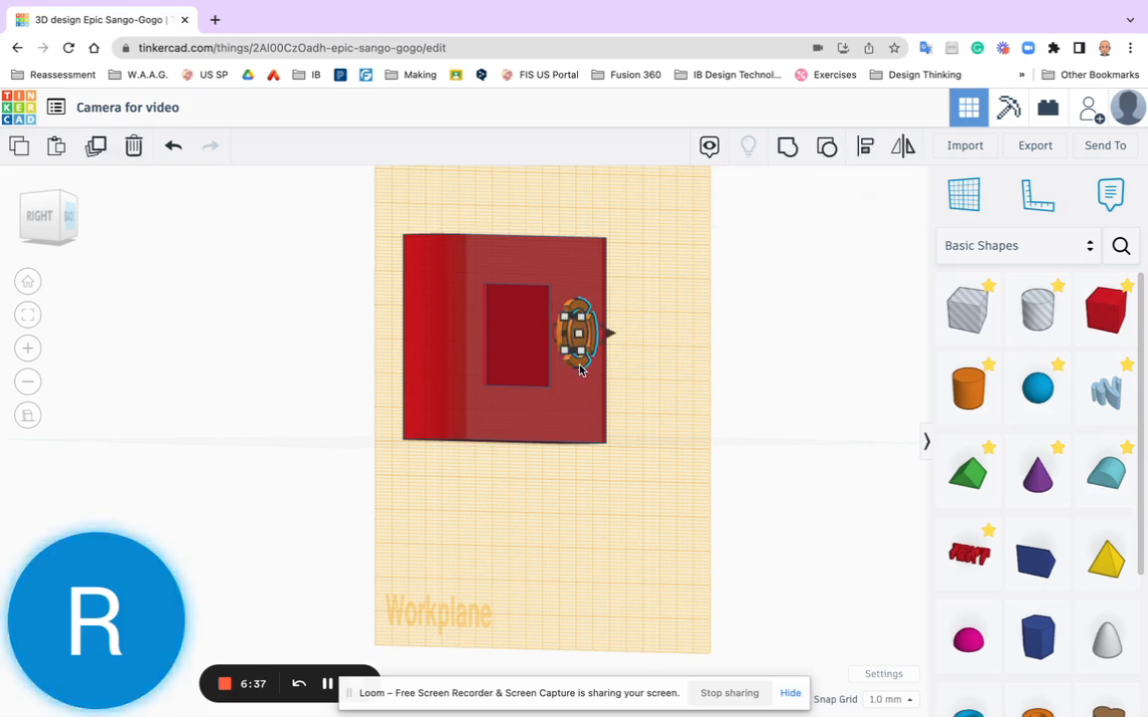
click(786, 148)
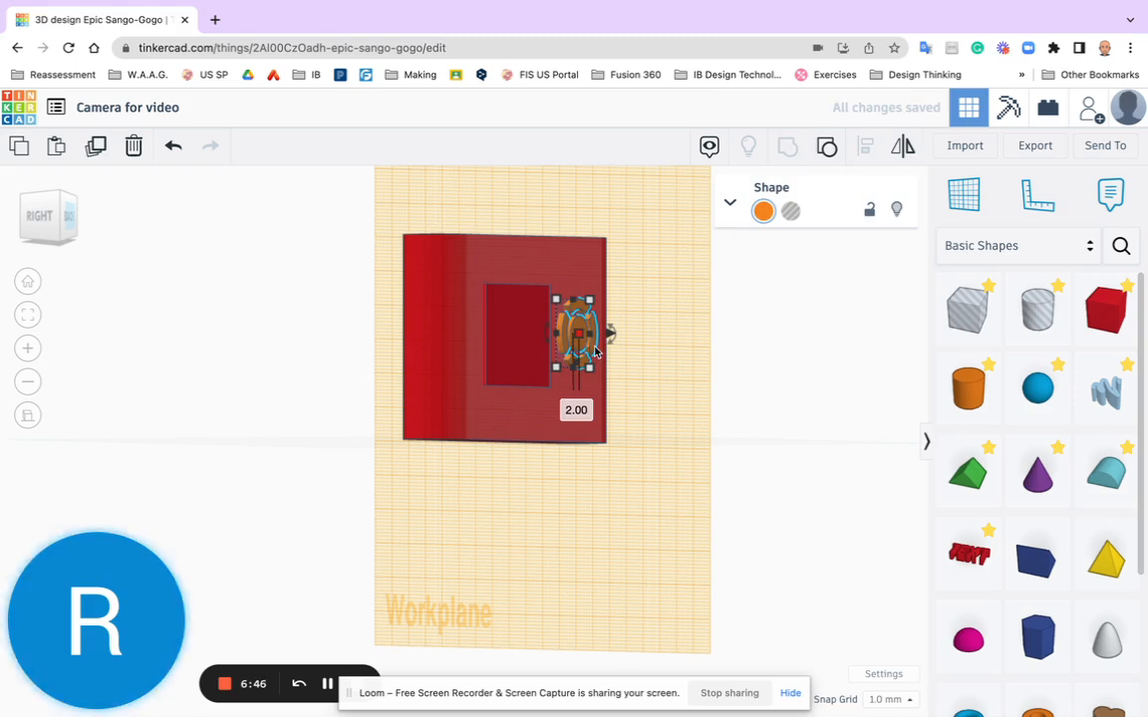
Set the height of the grouped ring and centre button to 1 mm, and deselect the group.
click(576, 411)
text(.80)
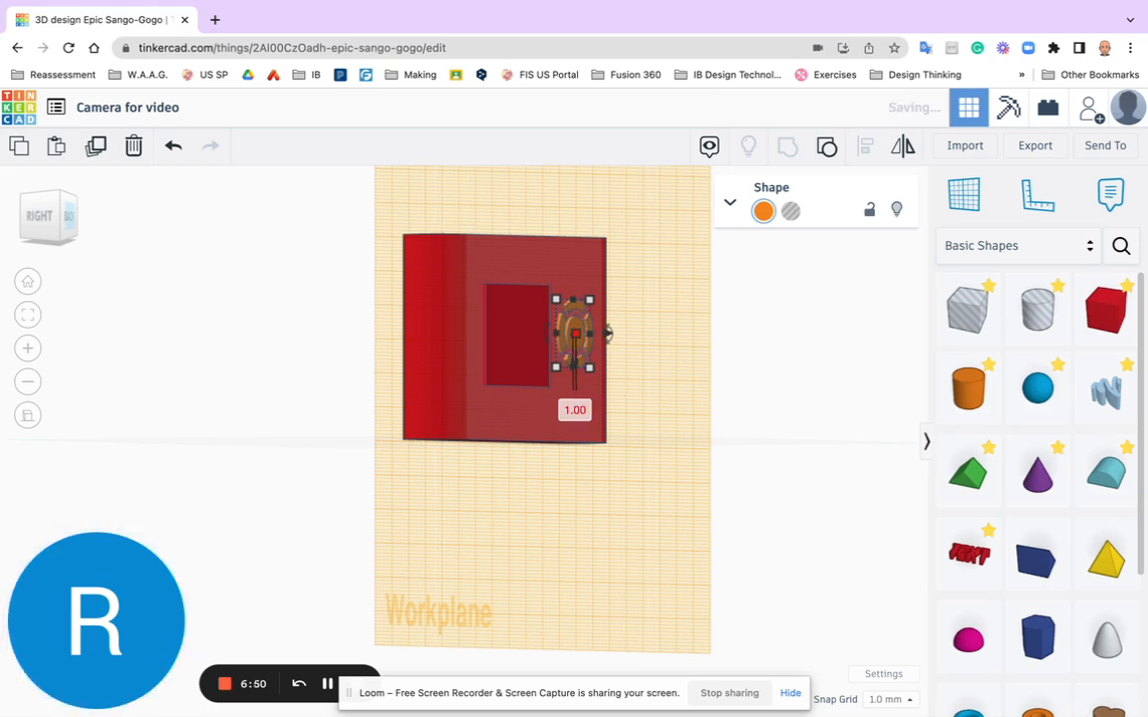
key(Return)
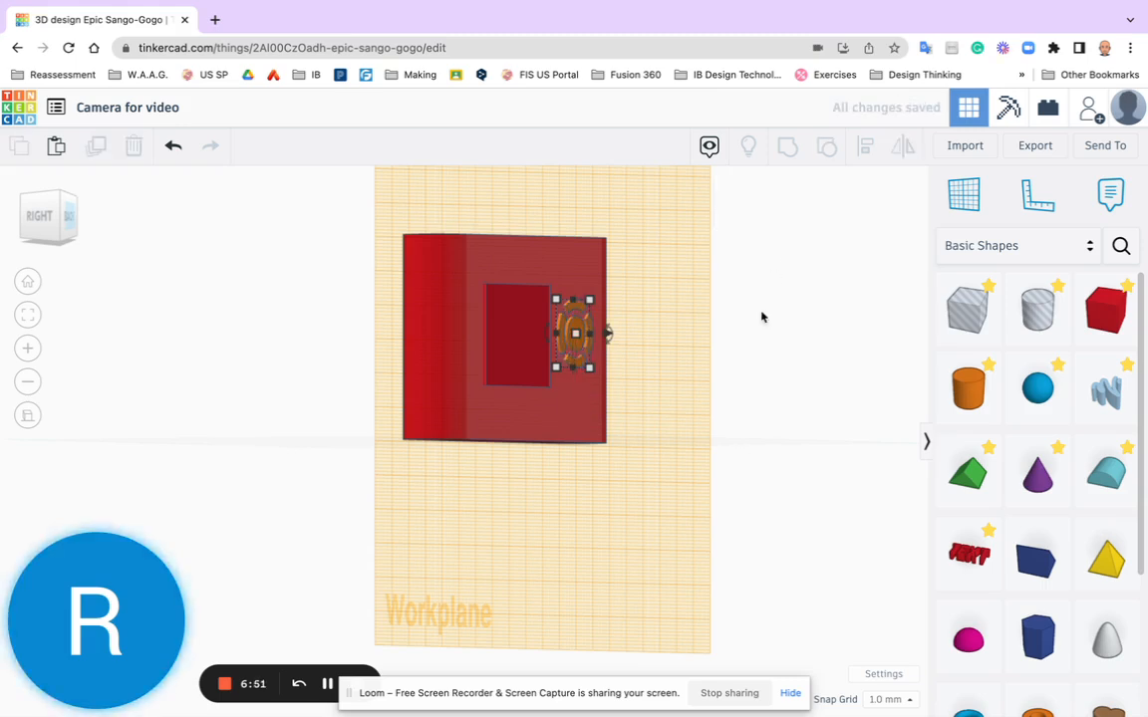
click(755, 336)
right_drag(771, 384, 755, 423)
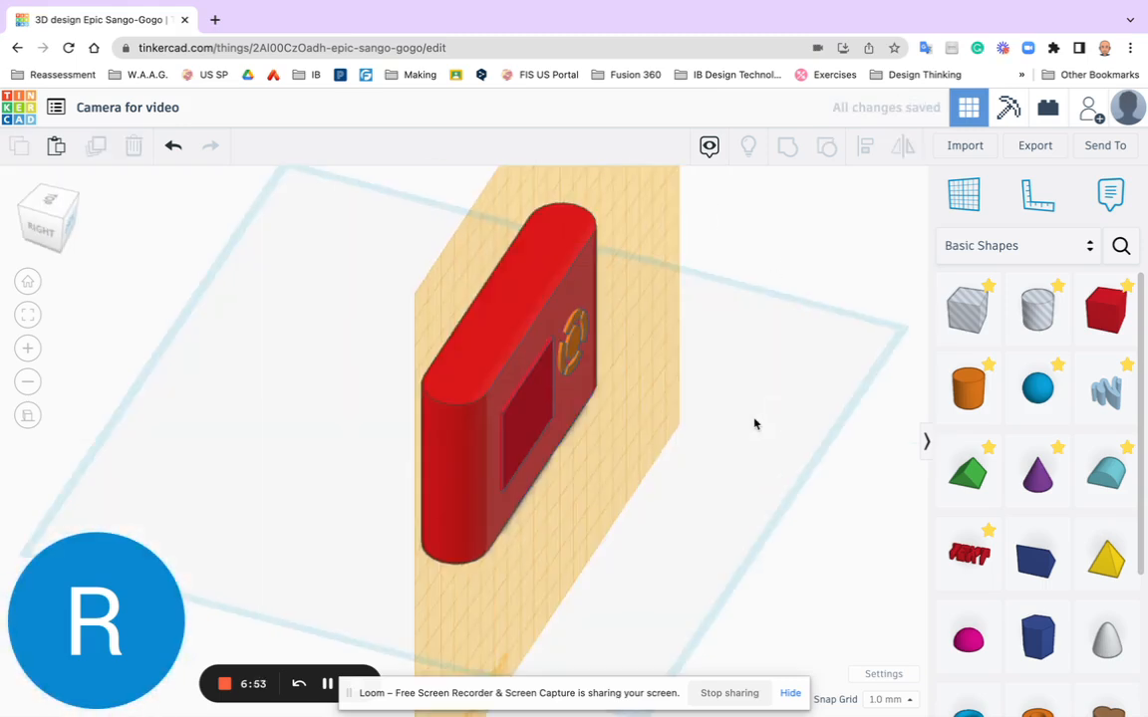